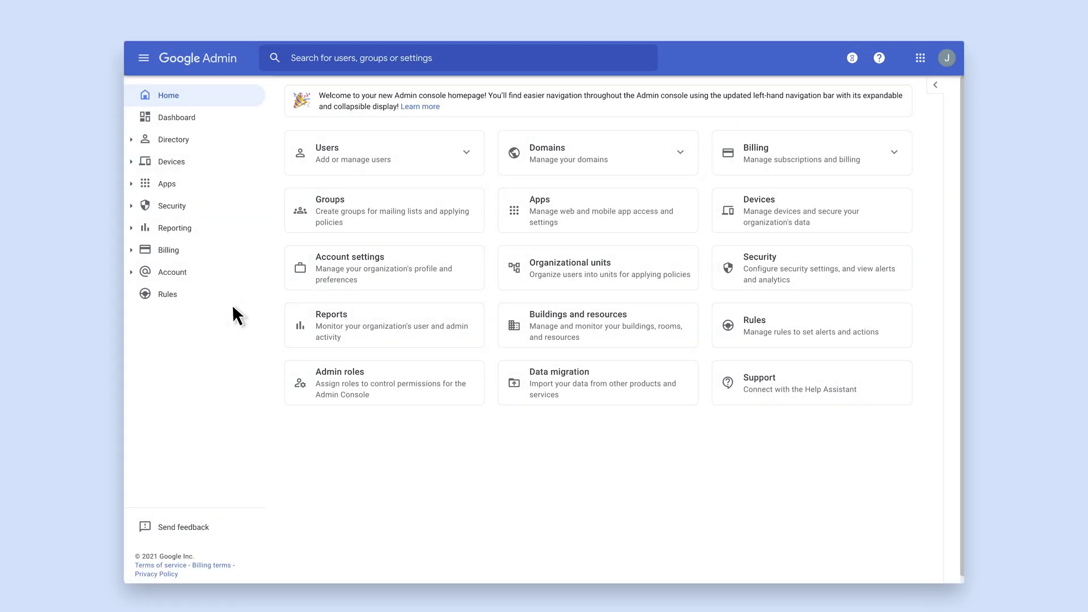
Expand the Directory section in the Admin console's left navigation.
click(205, 139)
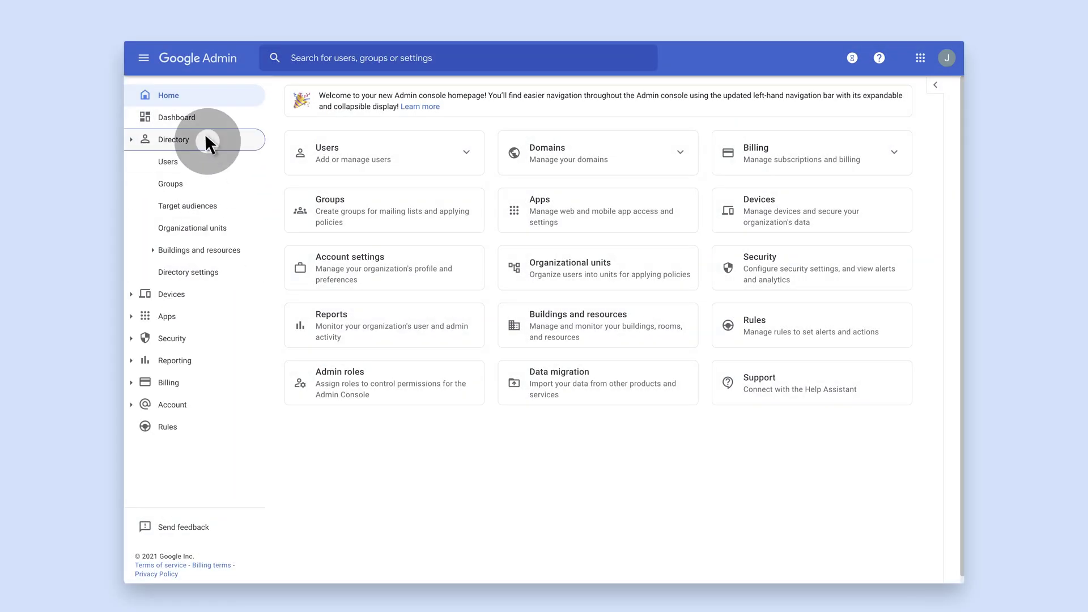
Create a new target audience named 'Google Professors' under Directory > Target audiences.
click(230, 204)
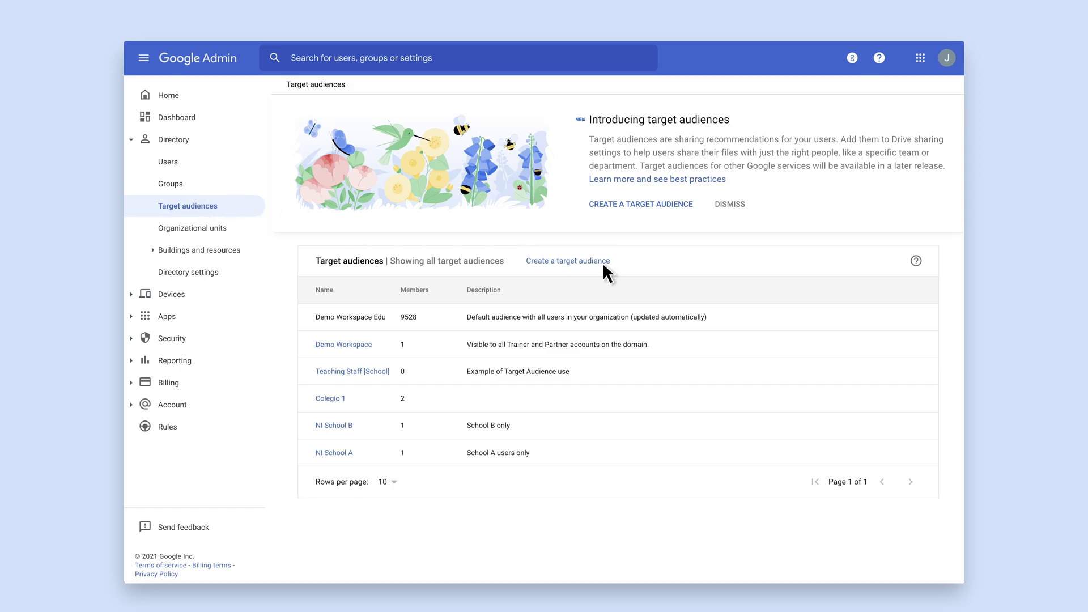
click(603, 262)
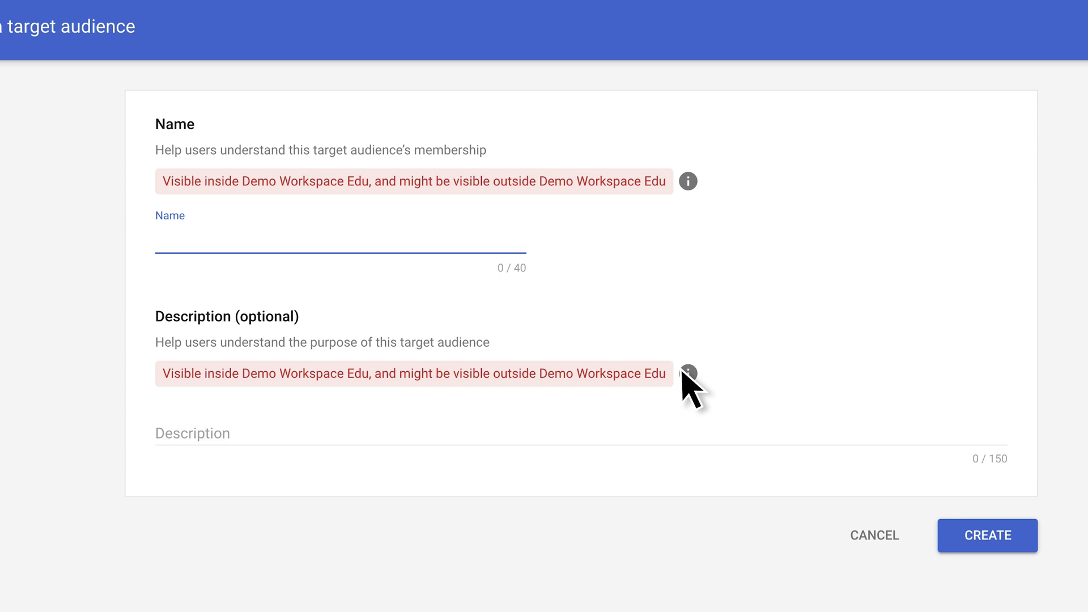
text(Google Professors)
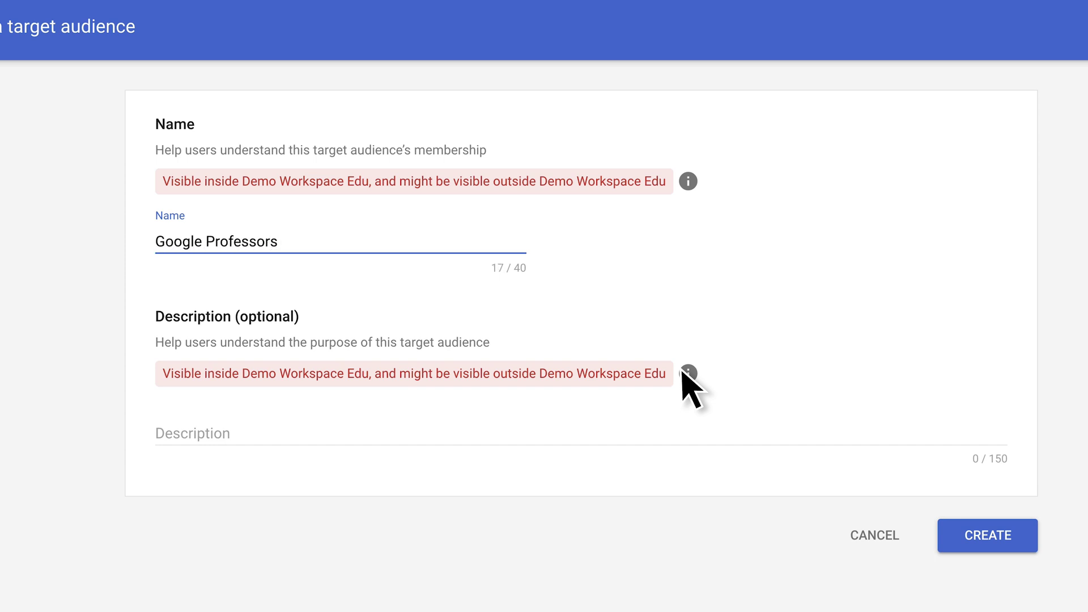
click(1021, 543)
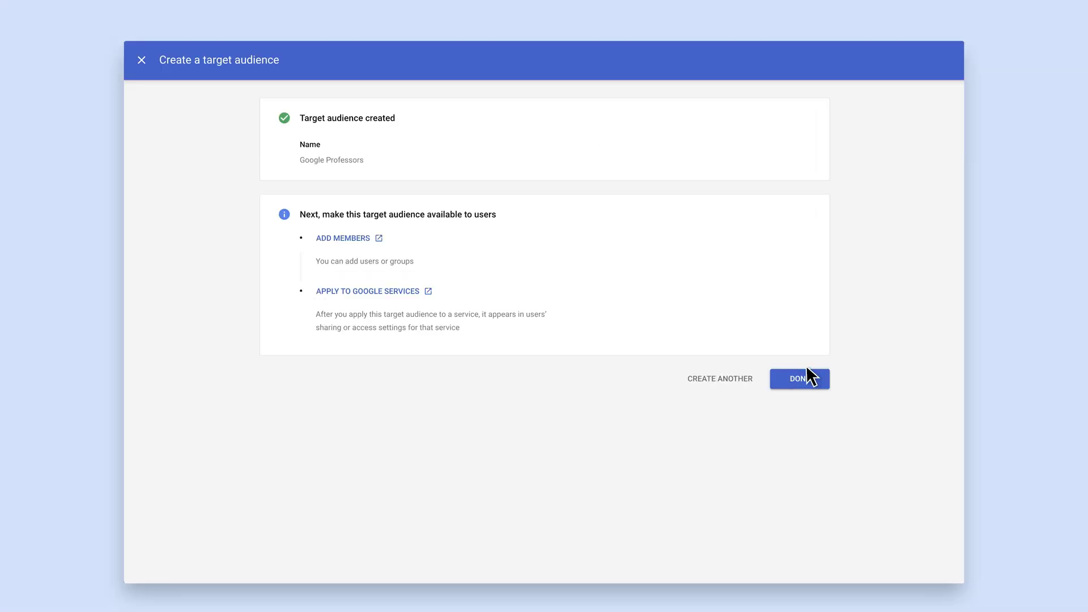
Add the Google Professors group as a member of the Google Professors target audience.
click(361, 236)
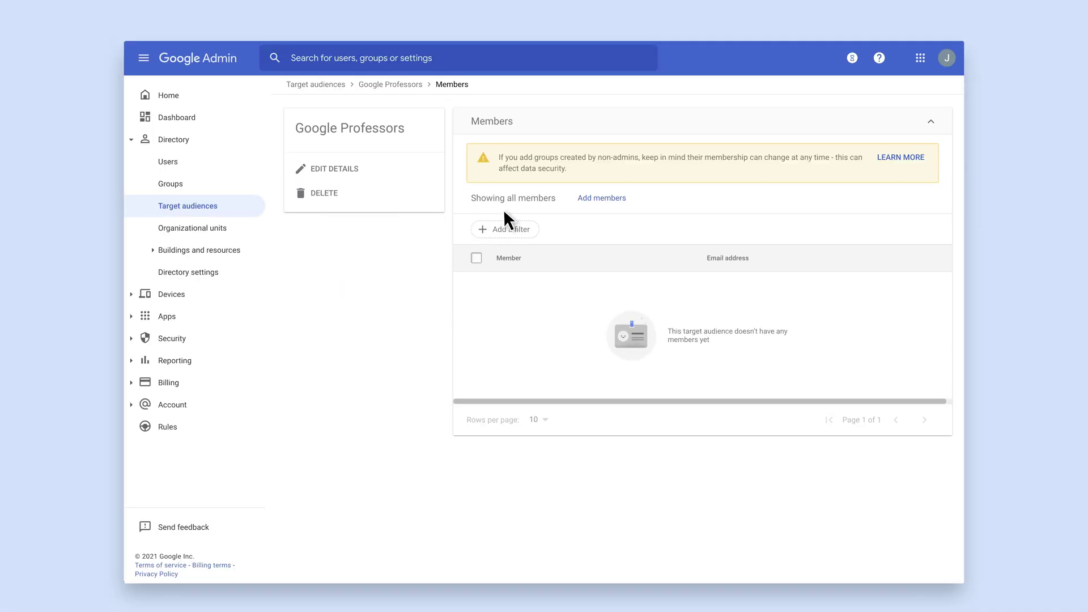
click(622, 199)
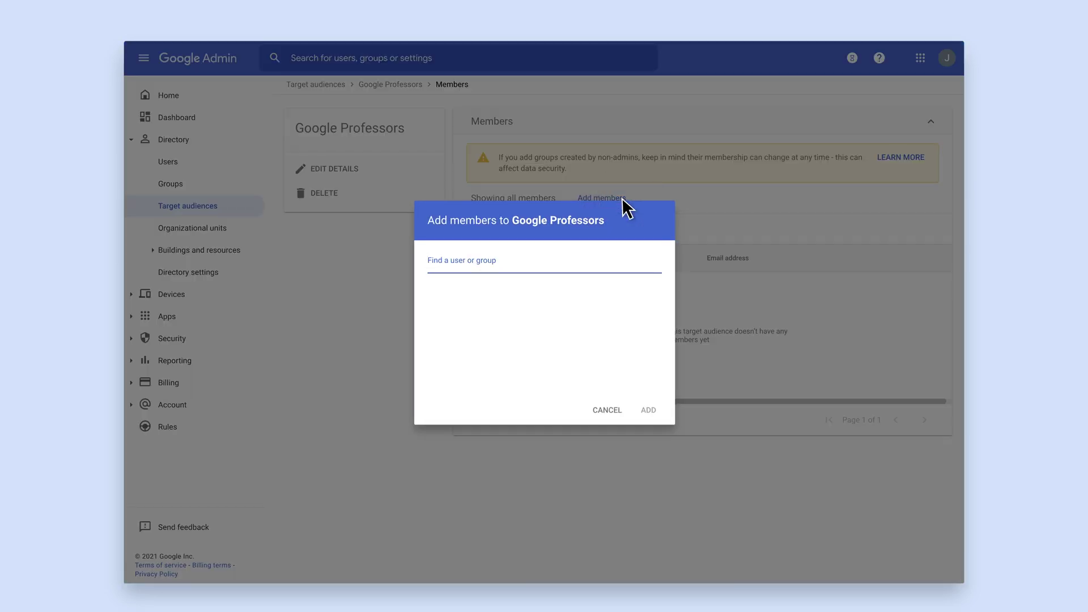
text(Google Pro)
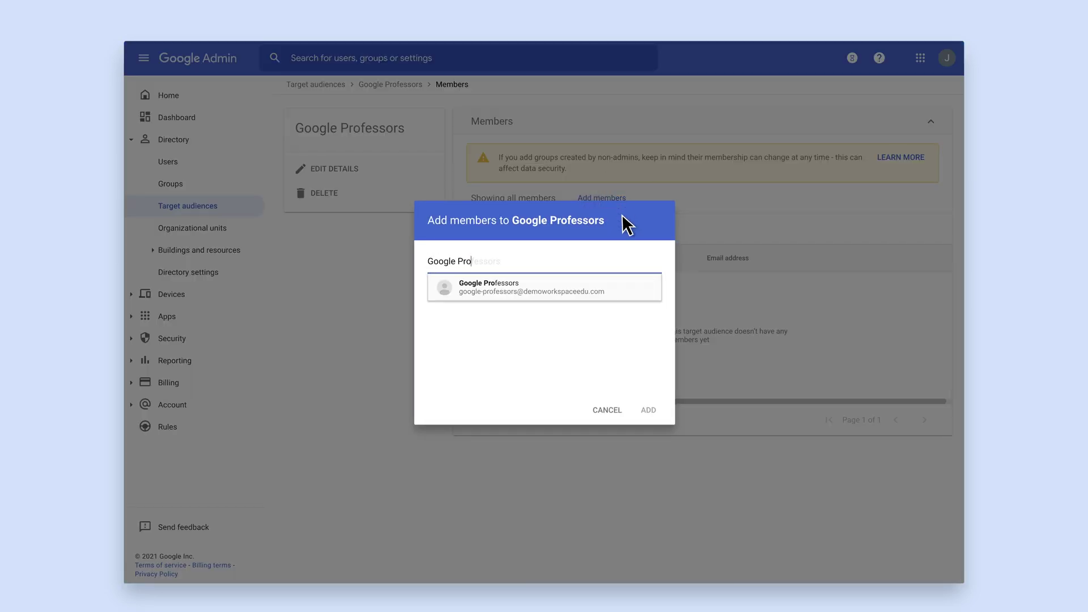
click(632, 287)
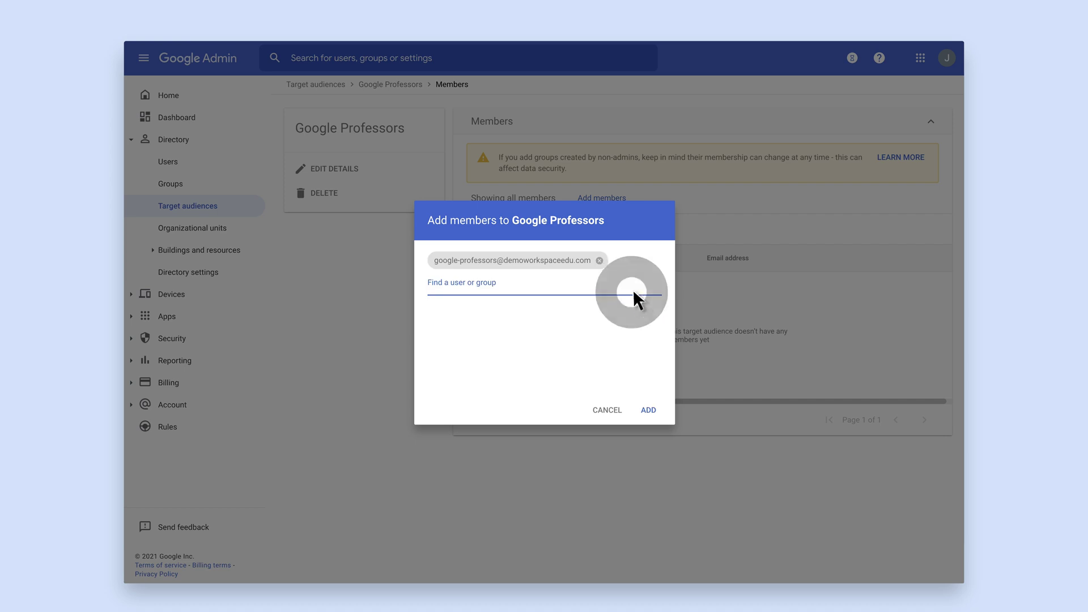
click(652, 412)
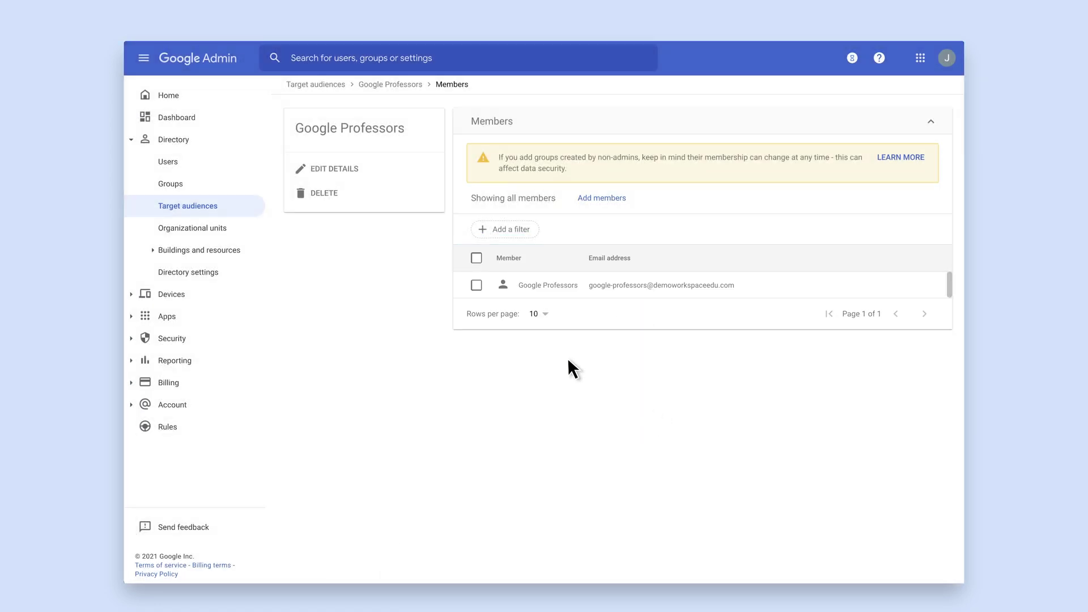
click(237, 181)
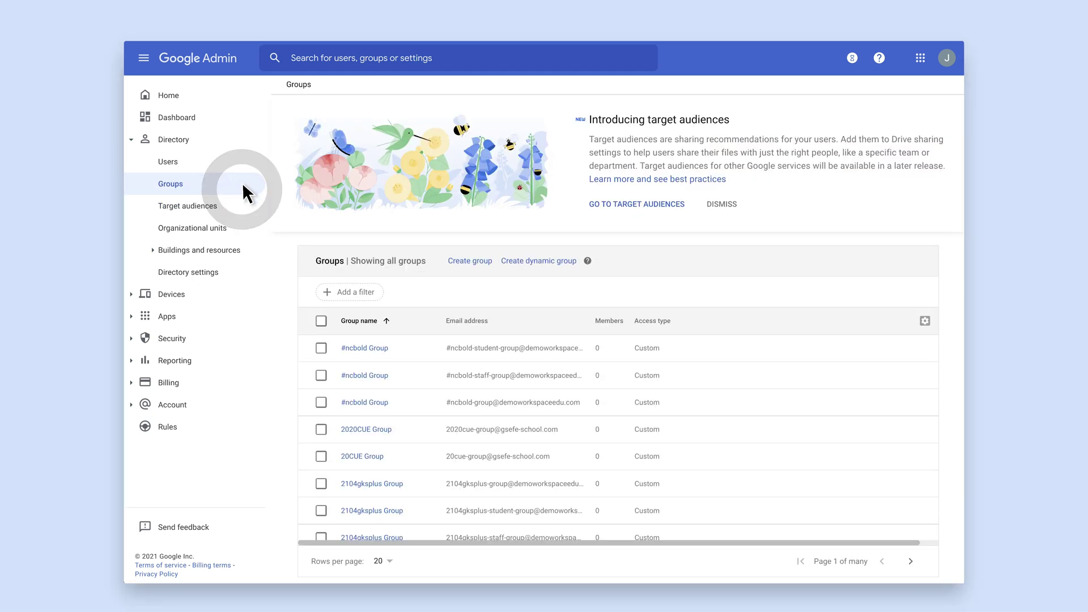
Return to Target audiences and apply the Google Professors audience to Drive and Docs.
click(569, 263)
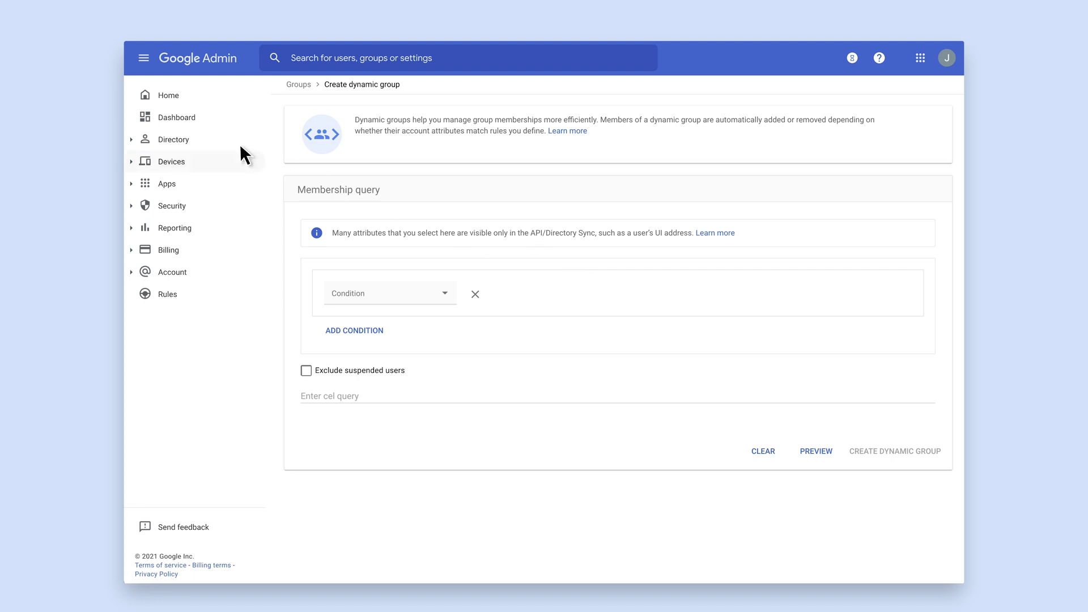
click(203, 137)
click(229, 206)
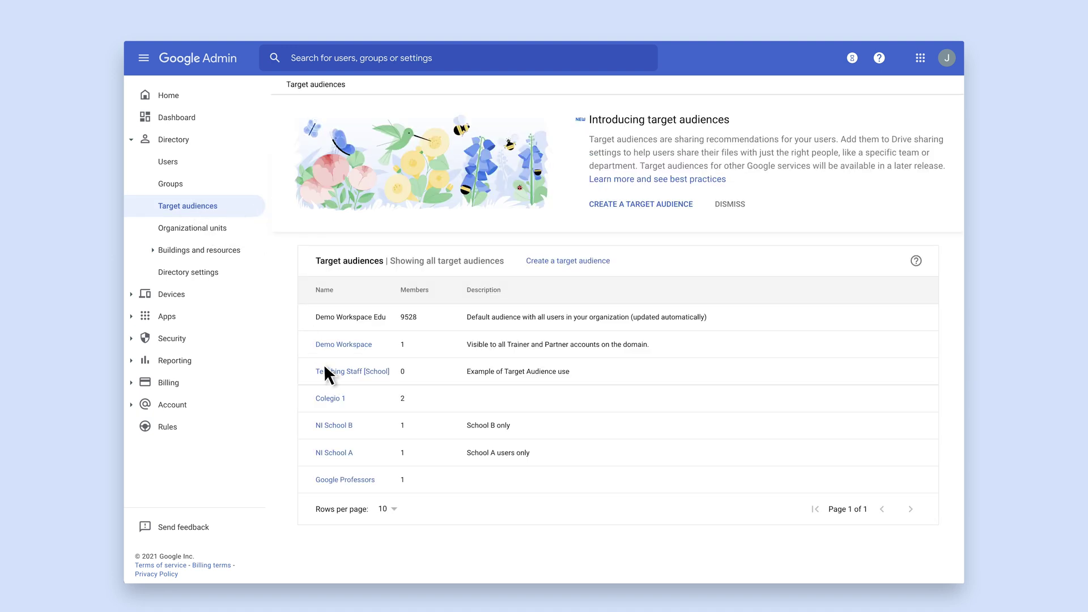
click(365, 482)
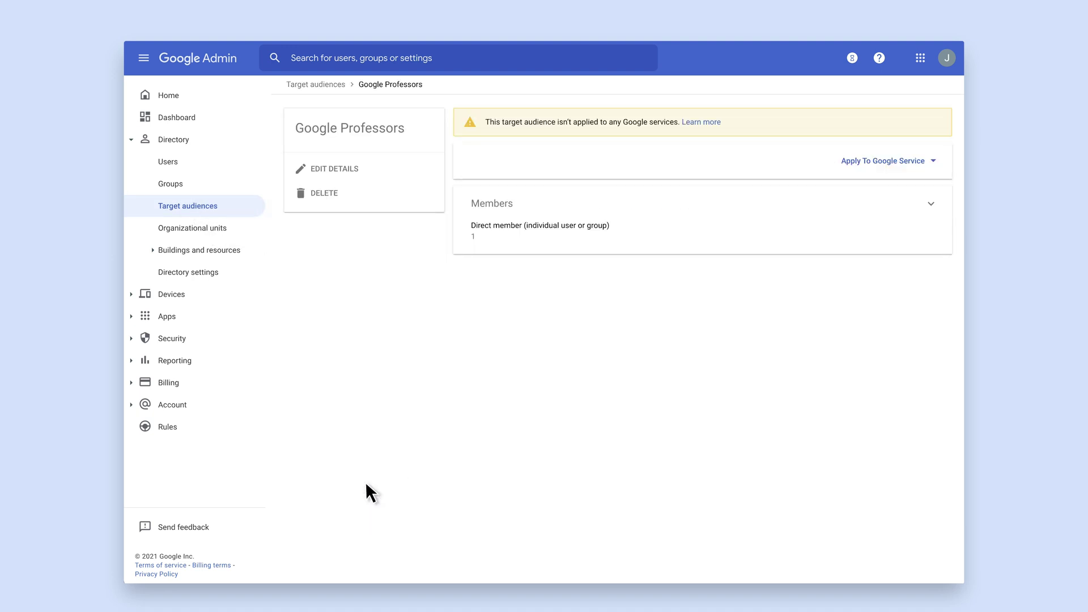
click(932, 158)
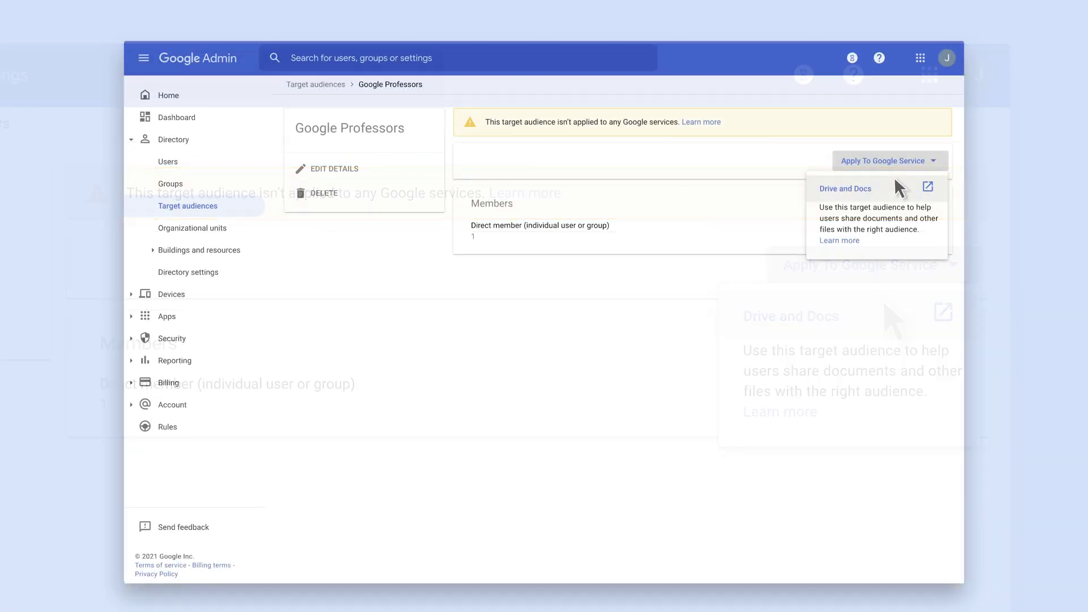
click(885, 306)
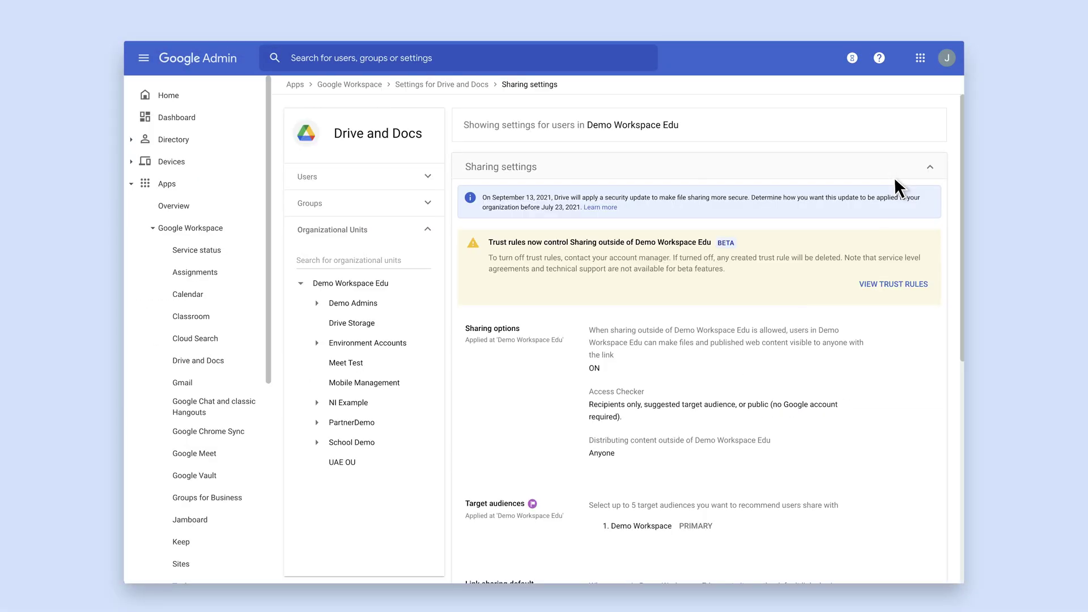
Scope the Drive and Docs sharing settings to the Google Professors group.
click(407, 203)
text(Google P)
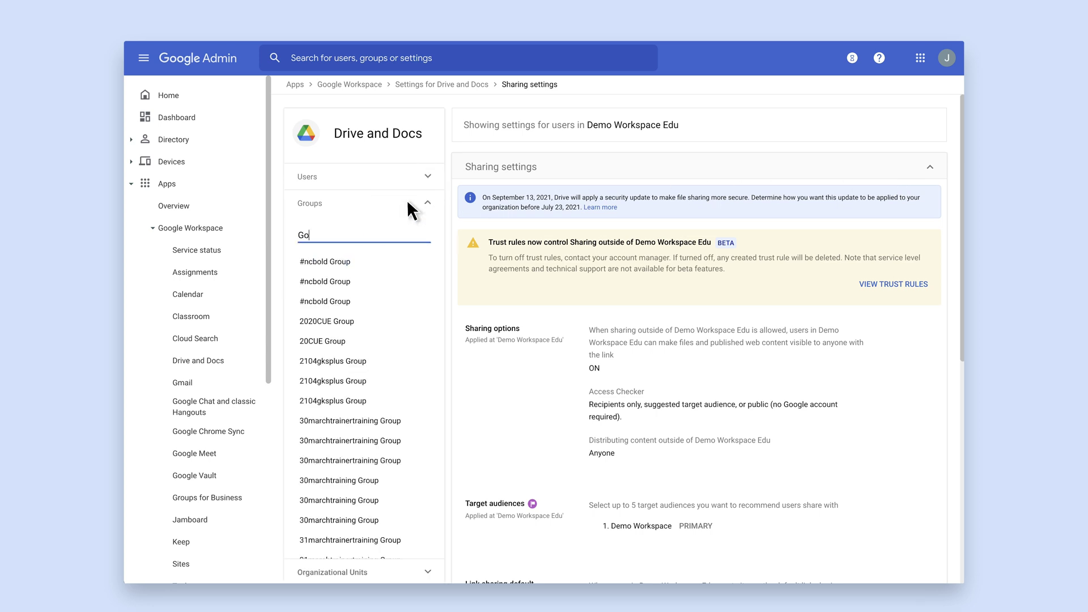
click(401, 262)
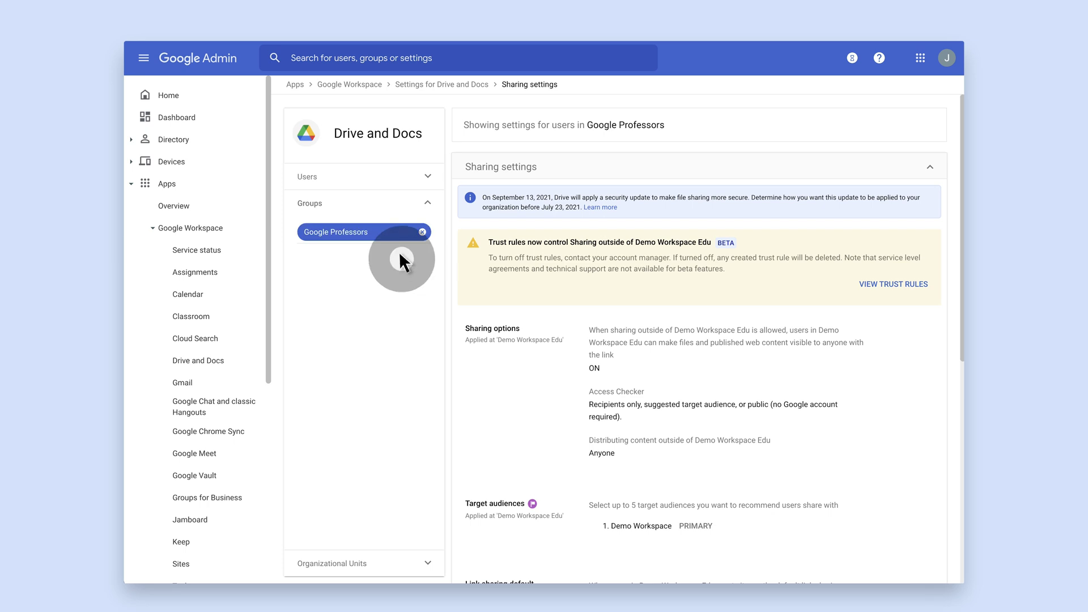
drag(961, 209, 961, 374)
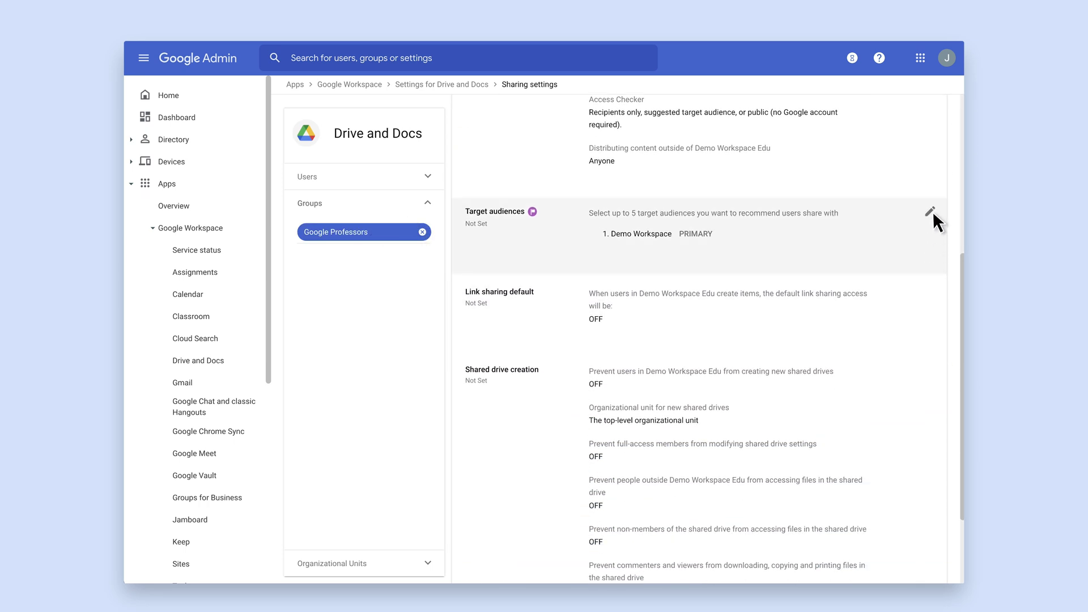
Add Google Professors as a recommended target audience, move it to first position, and save.
click(932, 215)
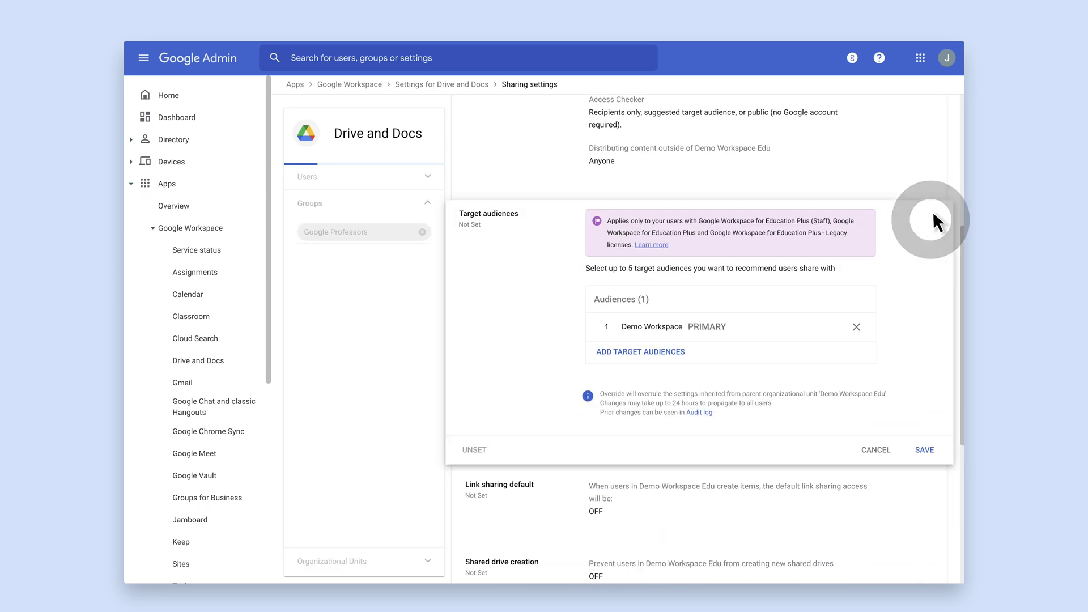
click(671, 351)
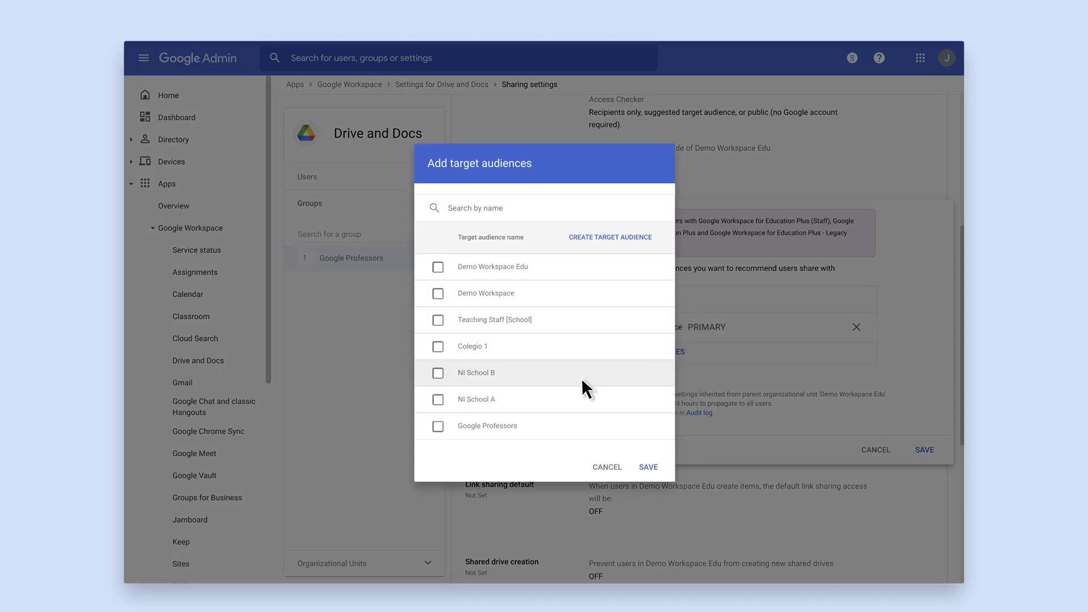
click(437, 426)
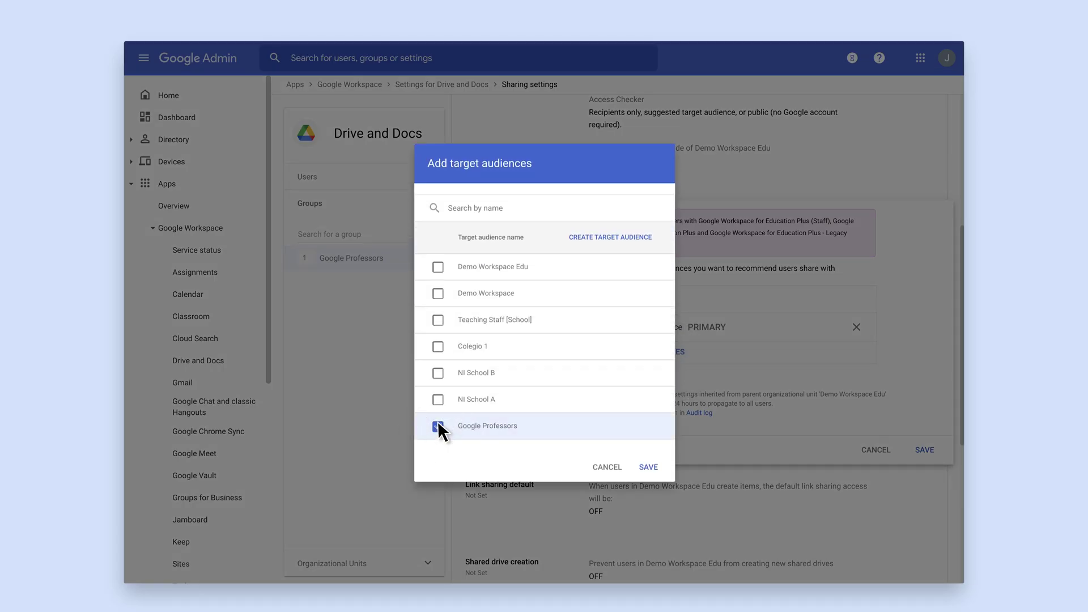
click(650, 468)
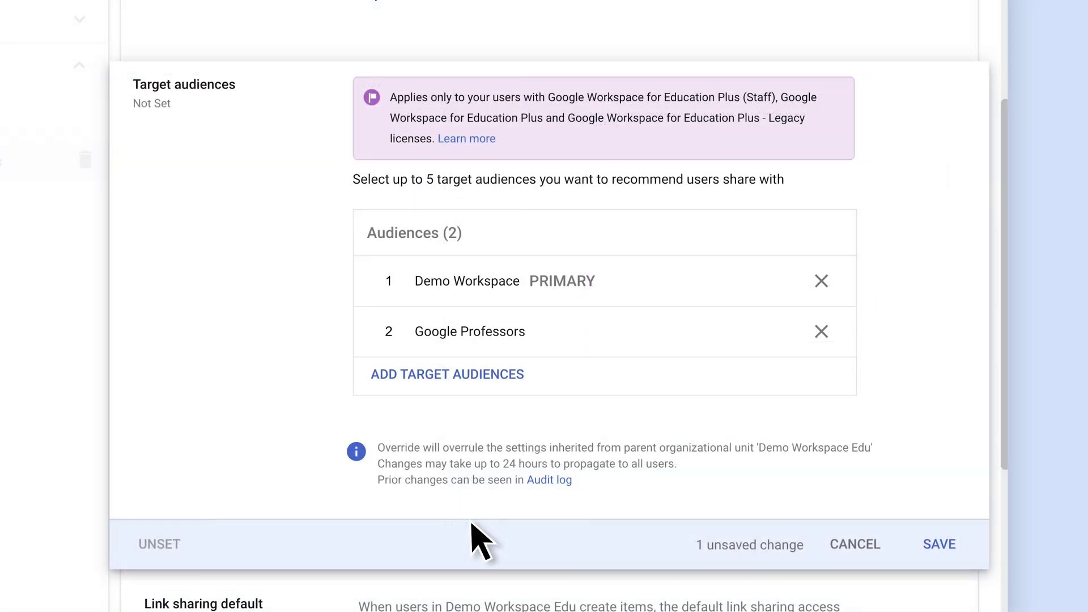
mouse_move(361, 329)
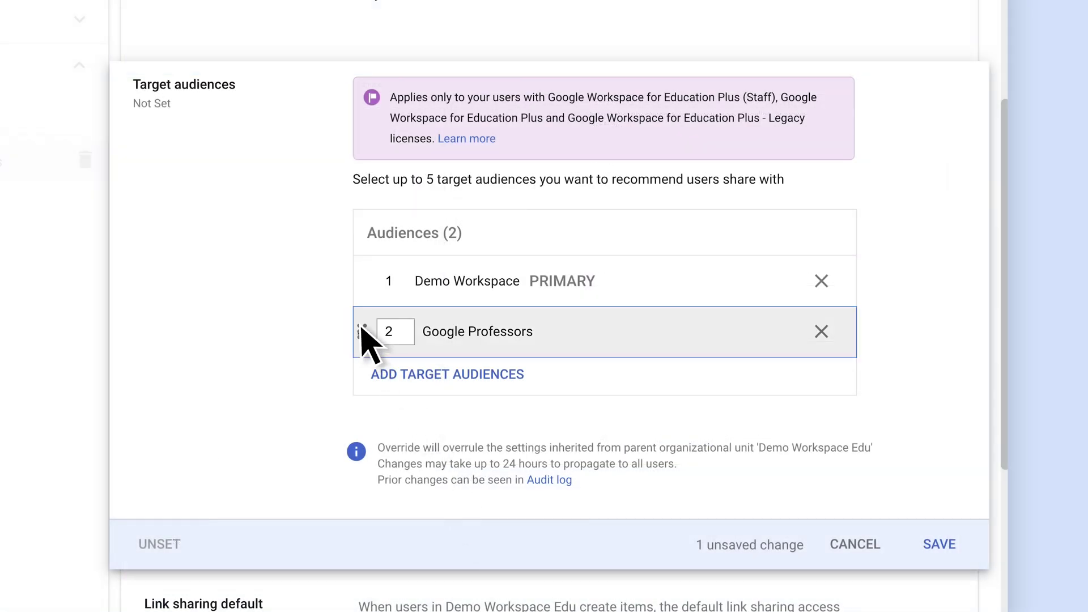
drag(363, 334, 440, 284)
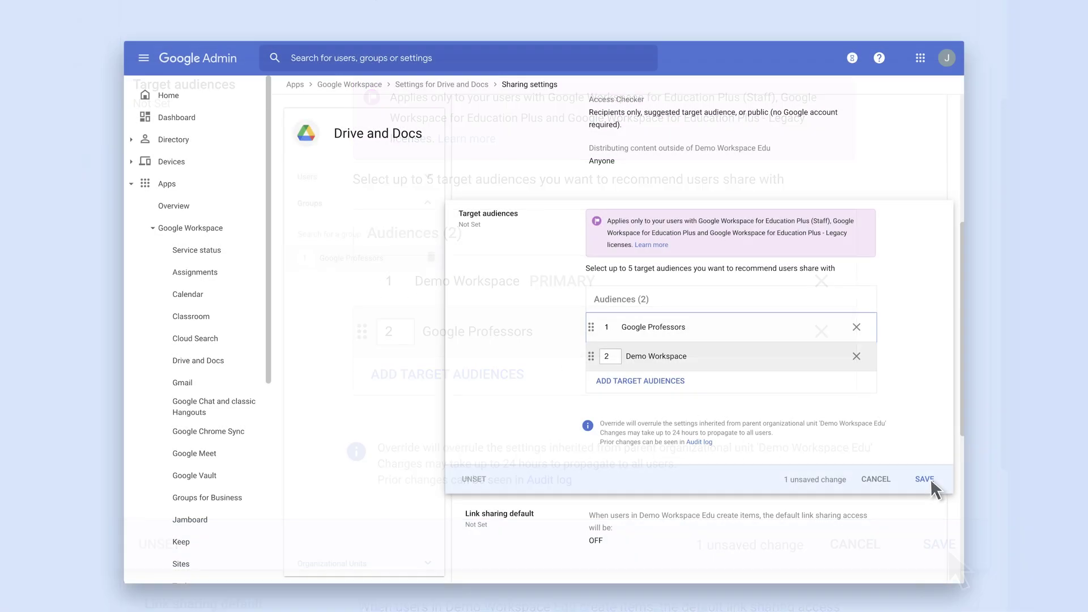
click(940, 545)
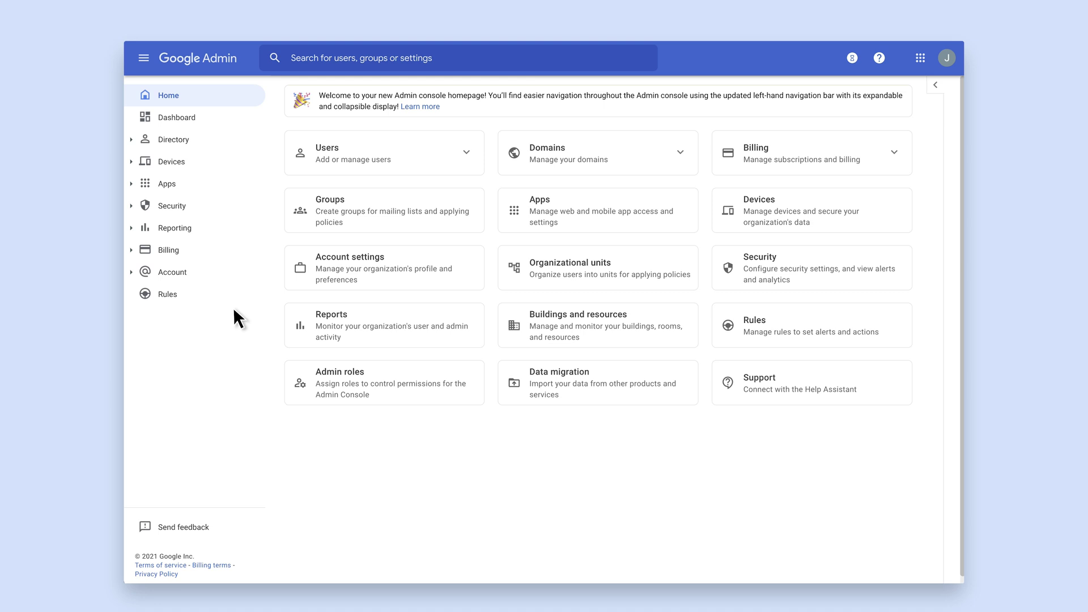
Open Security > Context-Aware Access.
click(211, 203)
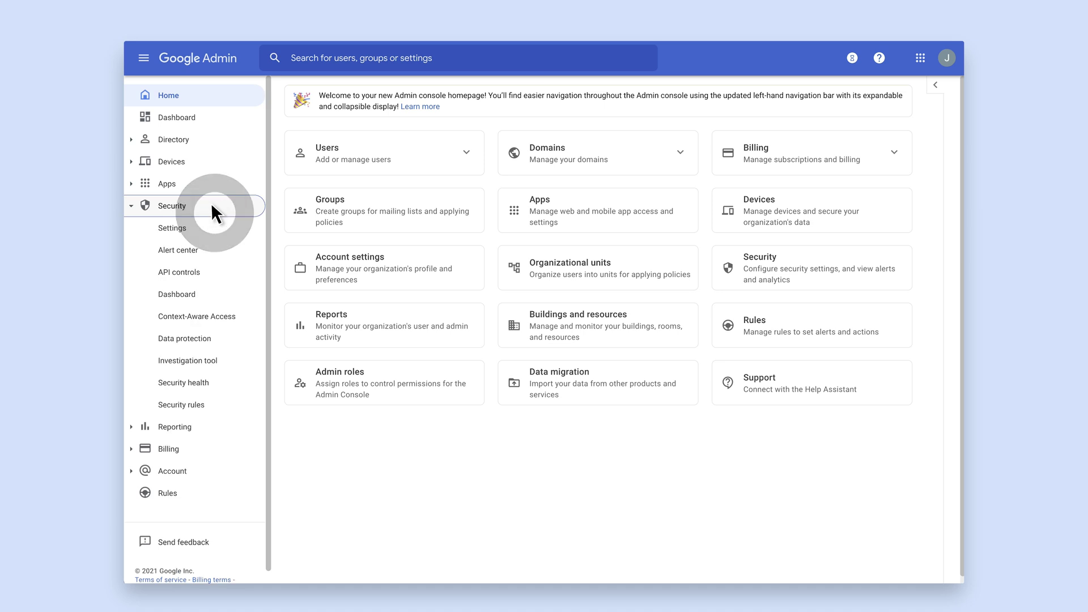
click(247, 313)
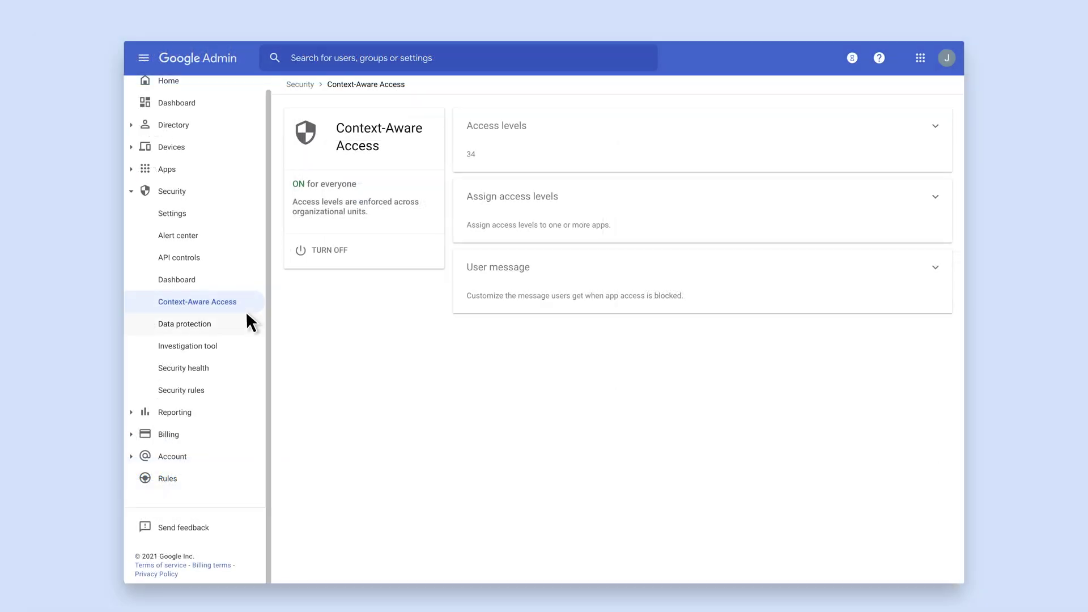
Create the access level 'Google Professor Campus' requiring IP subnet 8.8.8.8, and save it.
click(786, 131)
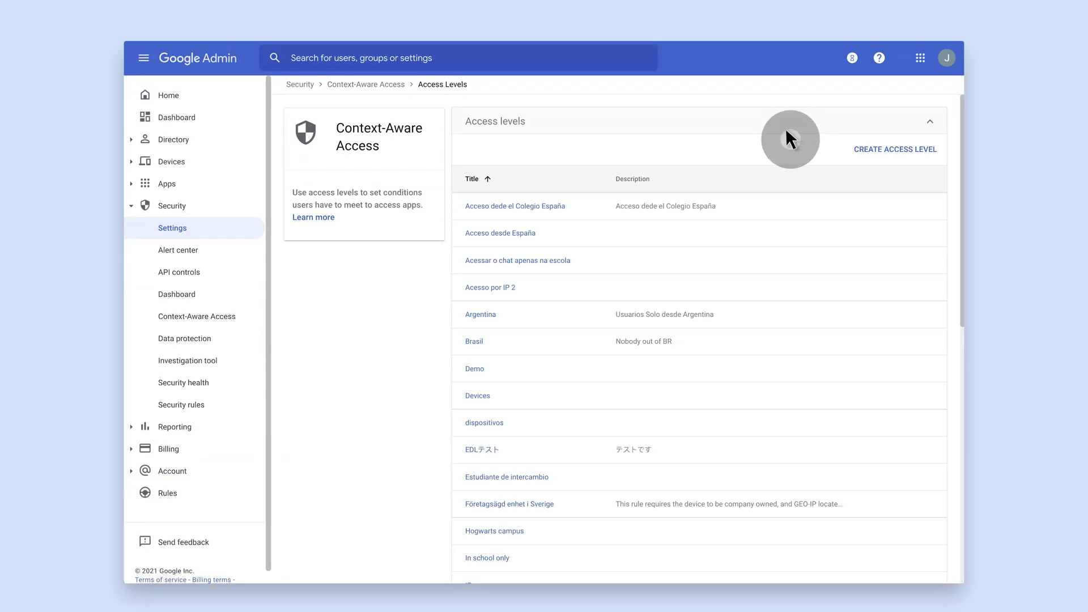
click(931, 150)
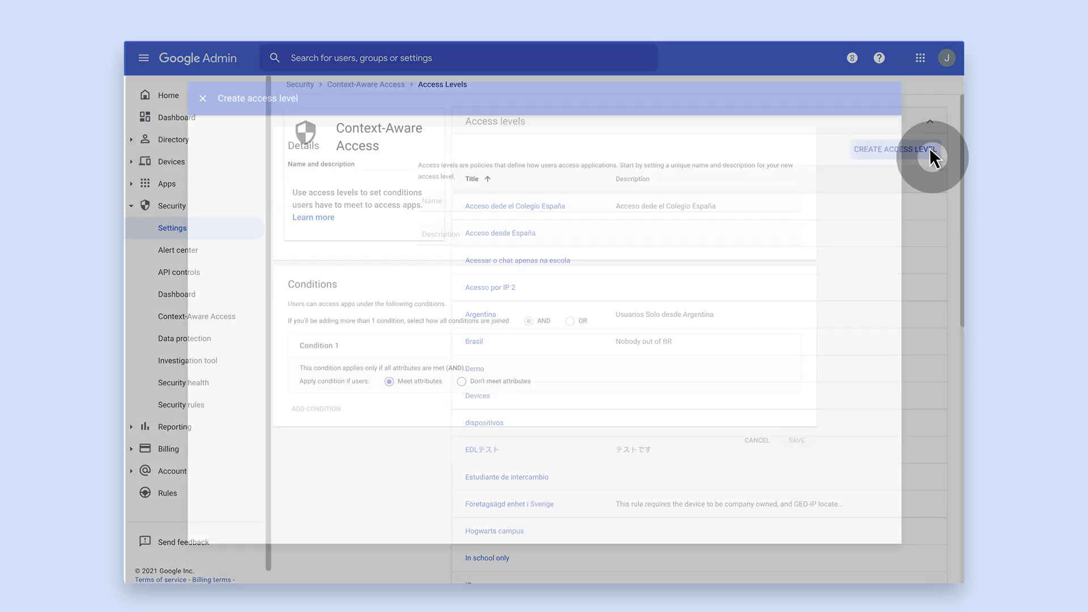
text(Google Professor Campus)
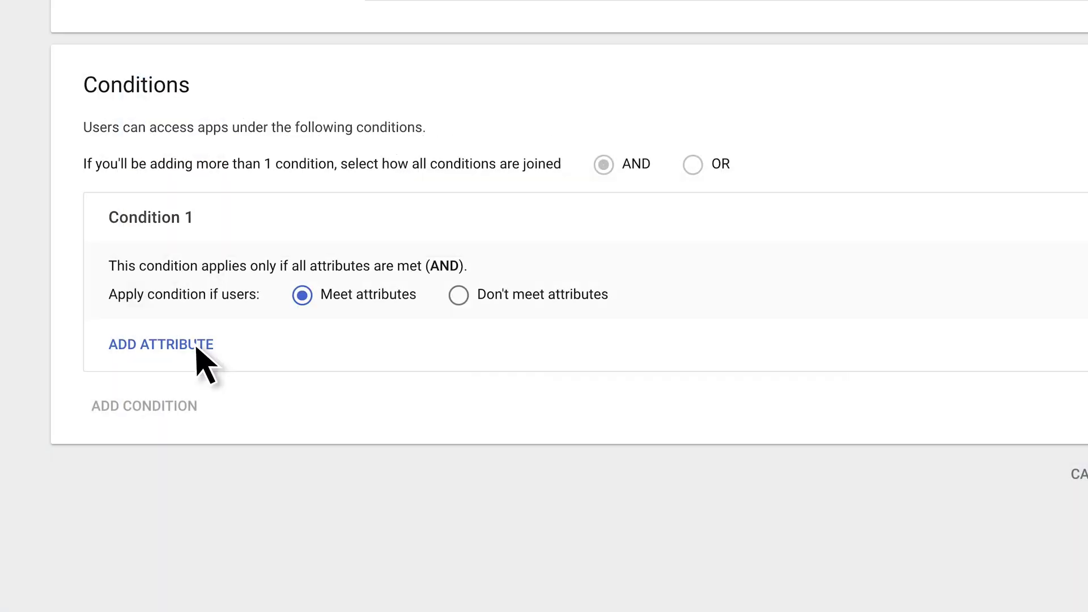
click(303, 420)
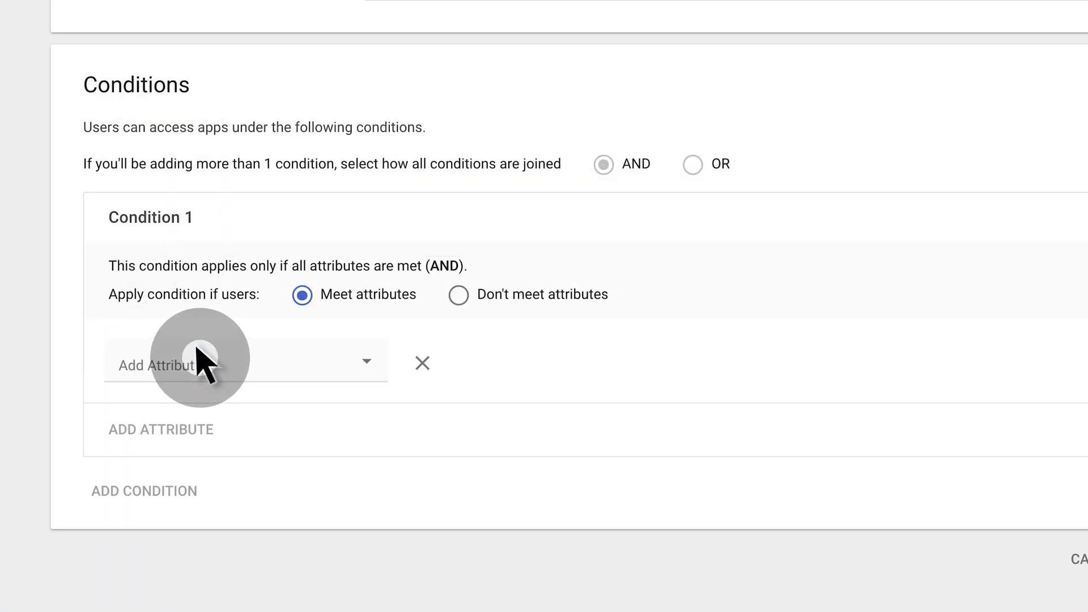
click(342, 358)
click(313, 431)
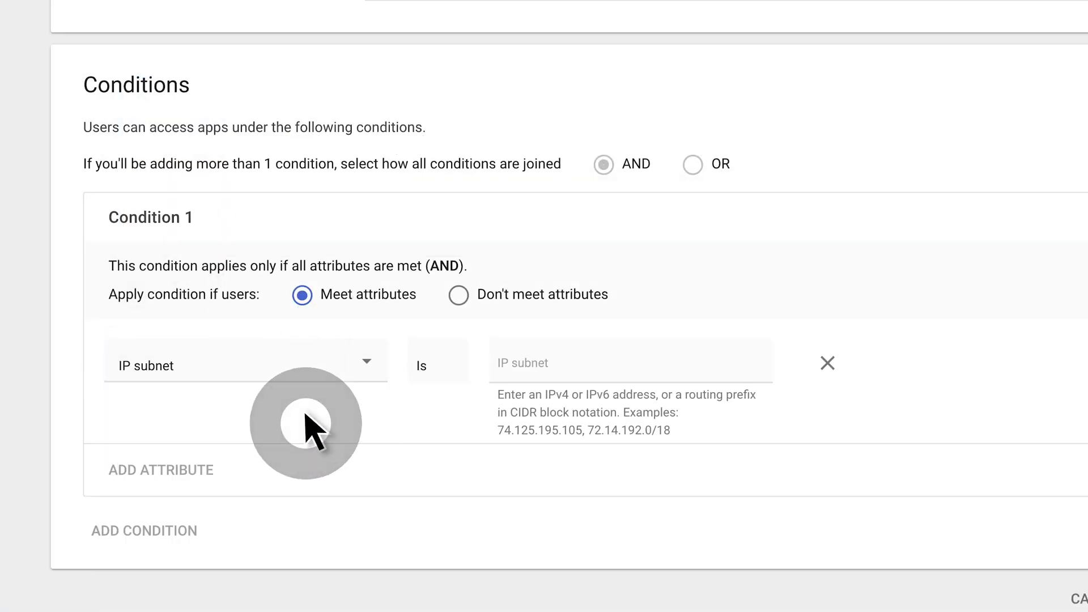
click(664, 348)
text(8.8.8.8)
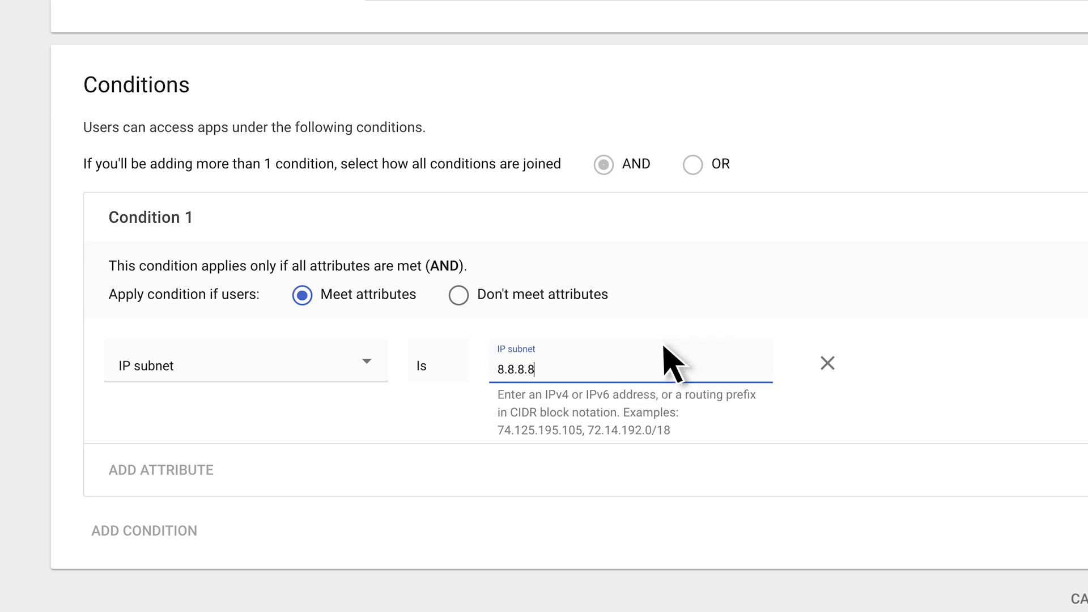
key(Return)
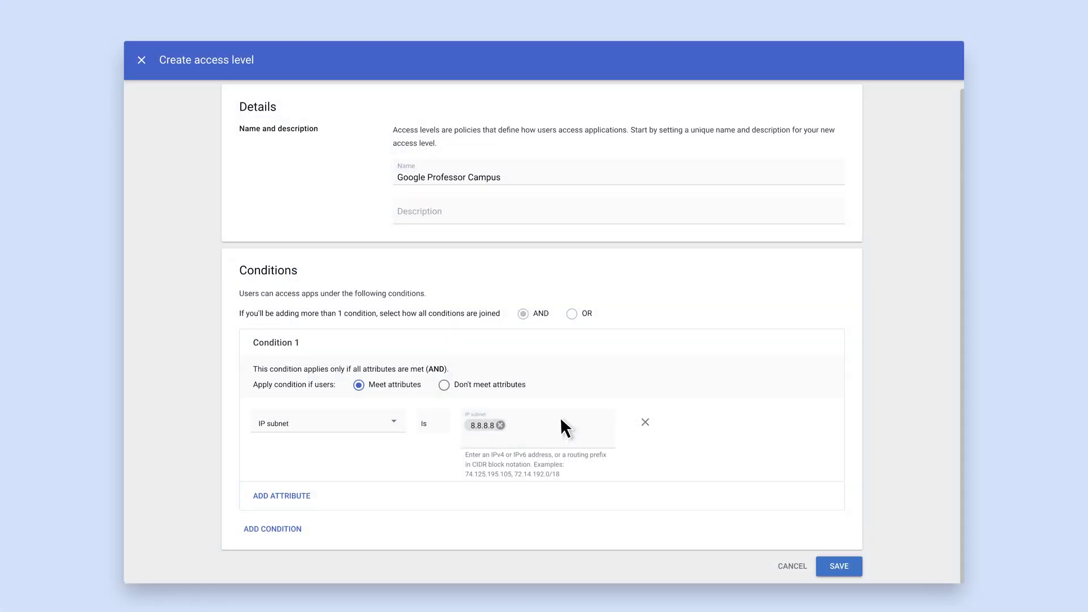
click(850, 566)
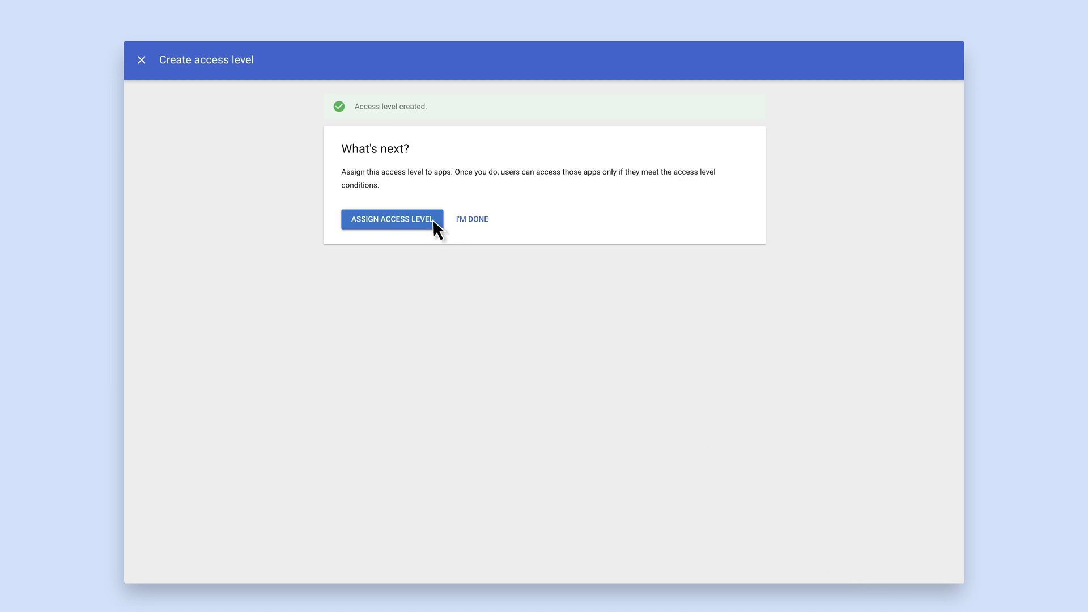
Assign the Google Professor Campus access level to Drive and Docs for the Google Professors group.
click(432, 219)
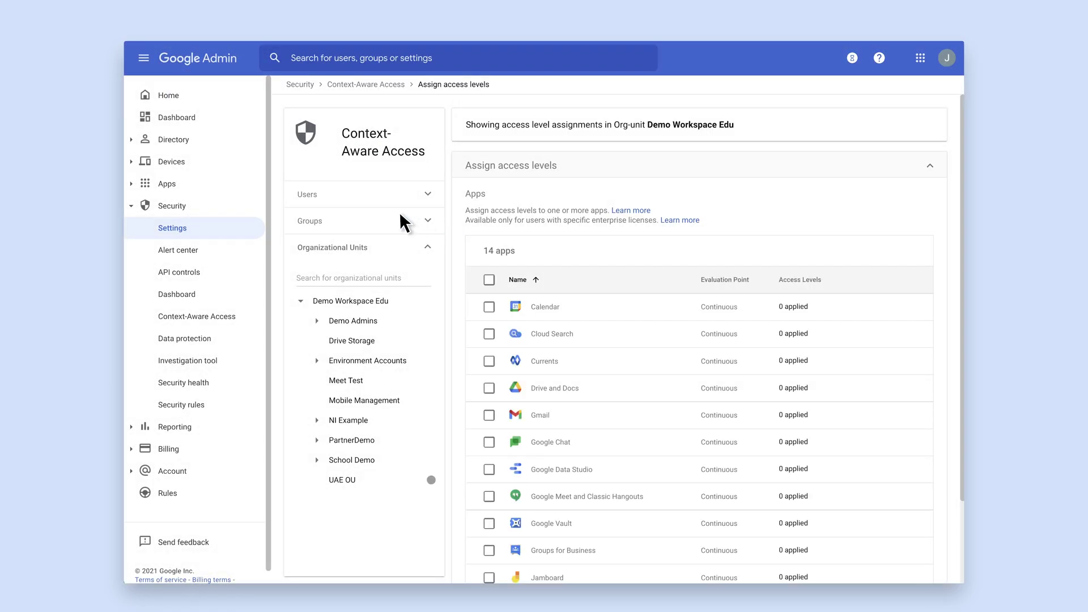
click(400, 218)
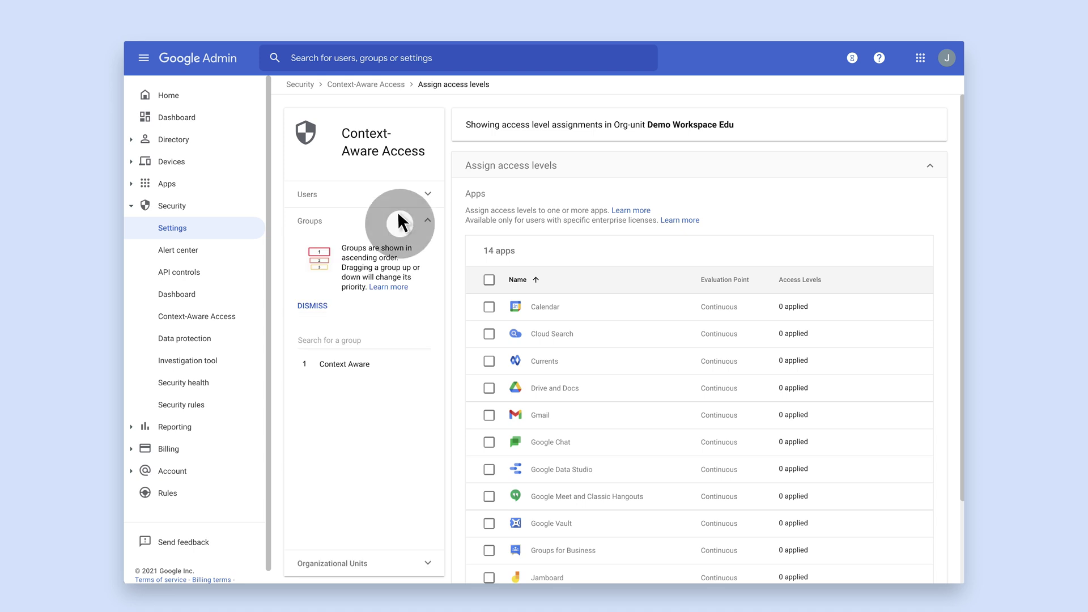
click(401, 338)
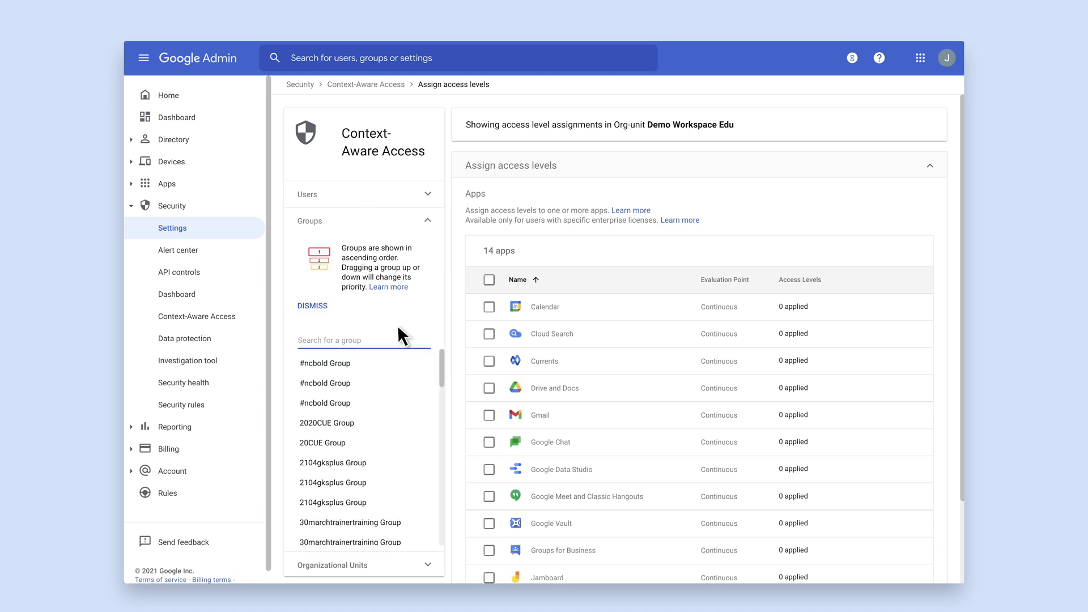
text(Google Pro)
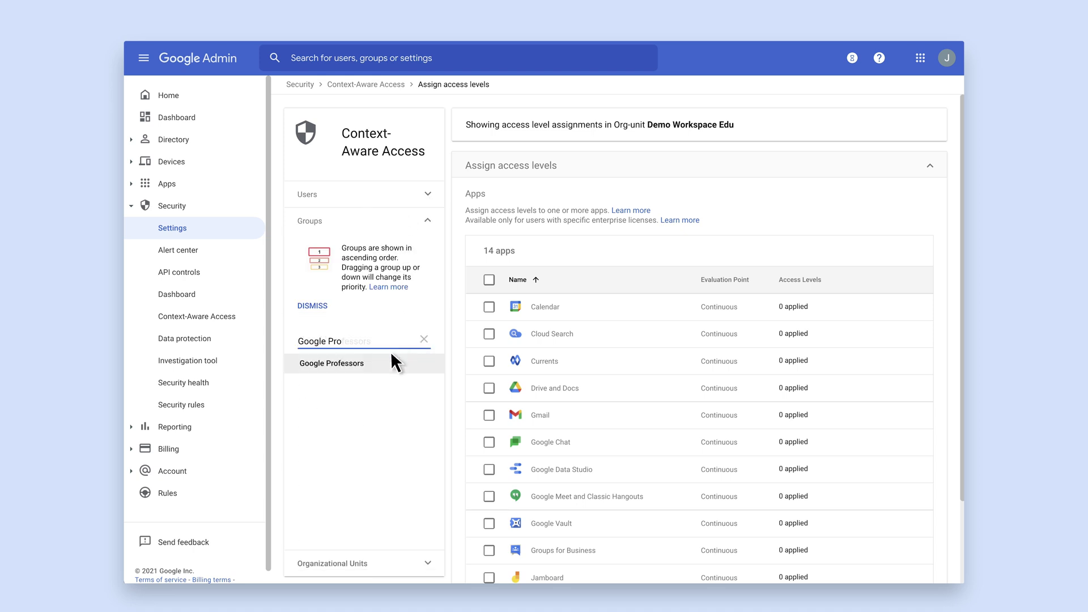
click(395, 362)
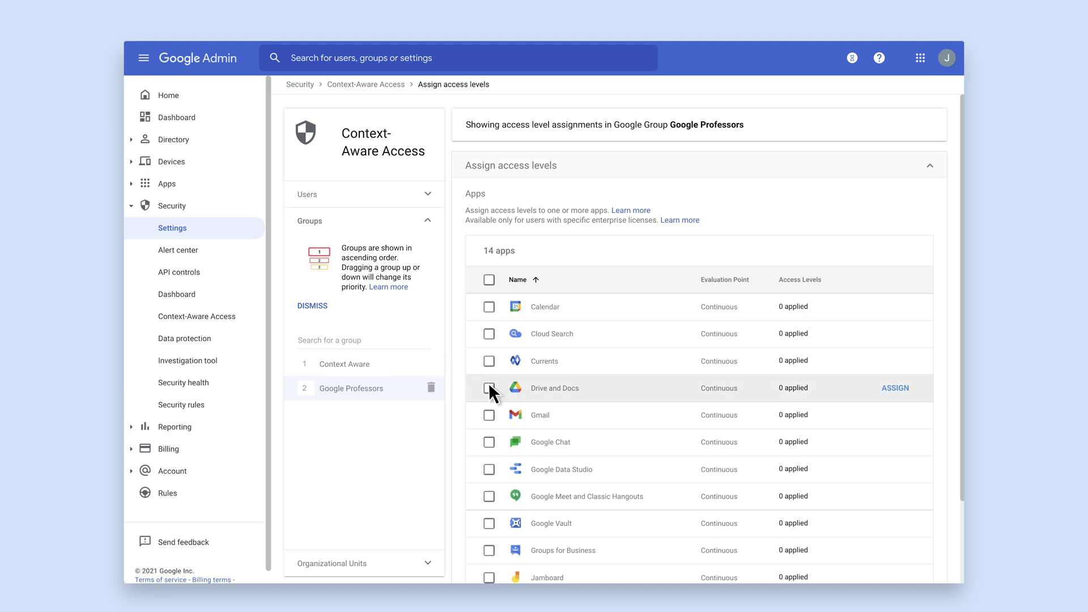
click(489, 387)
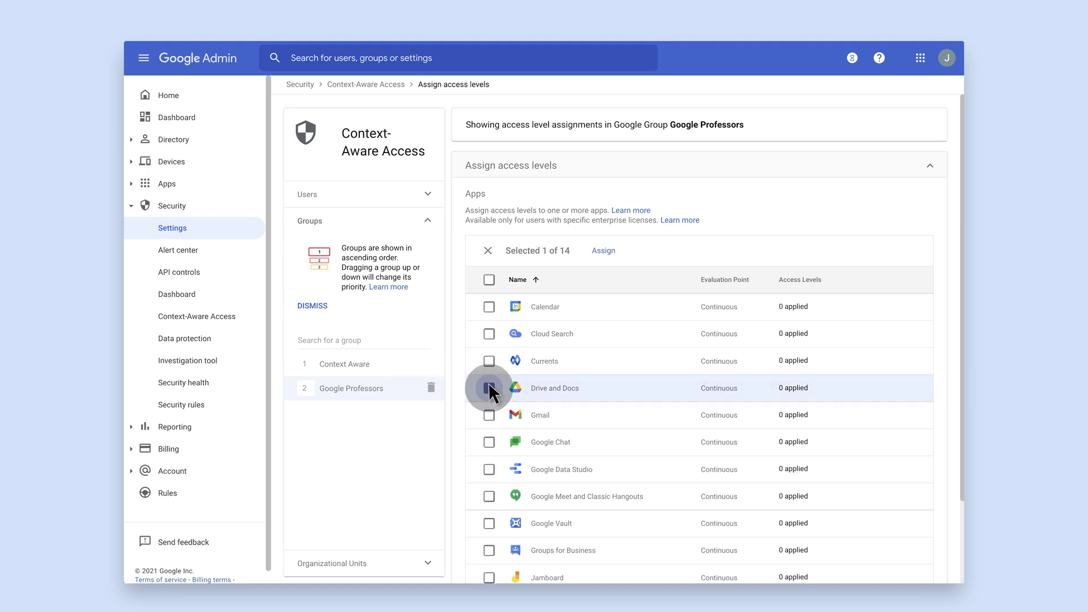
click(604, 251)
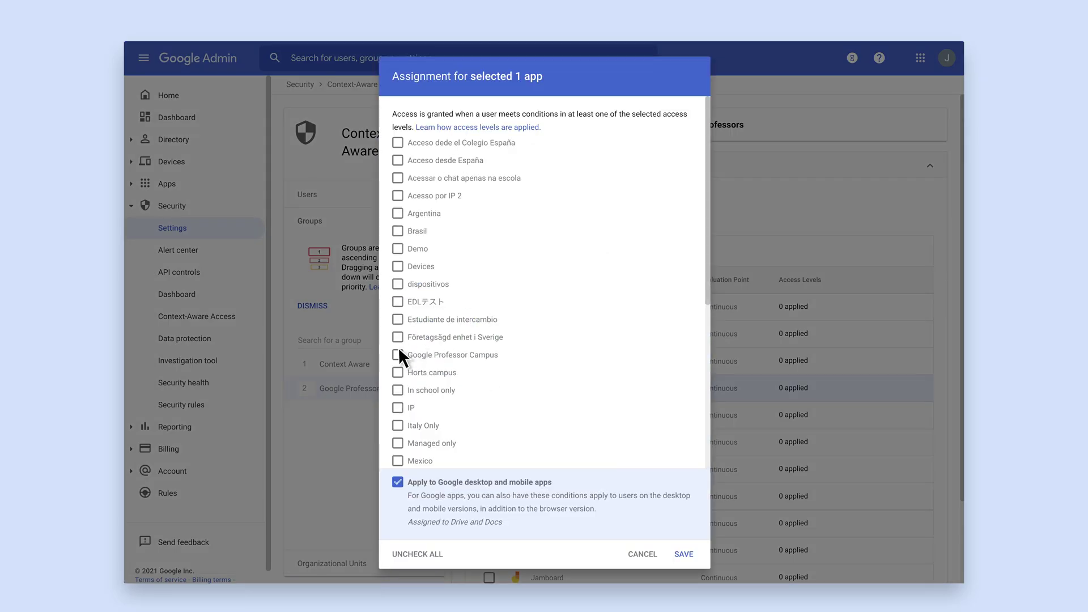
click(398, 352)
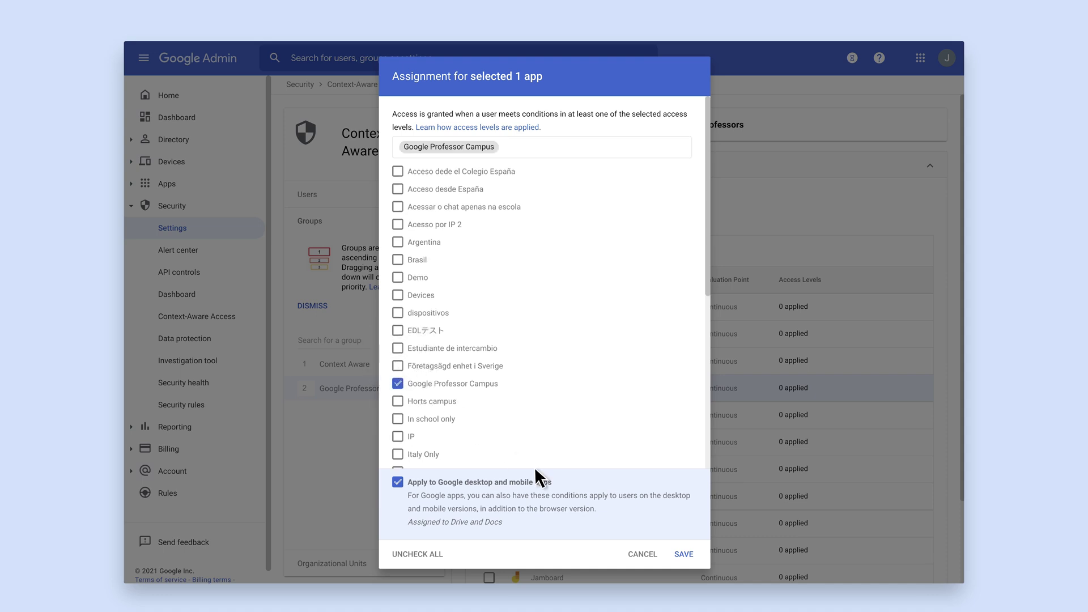
click(684, 554)
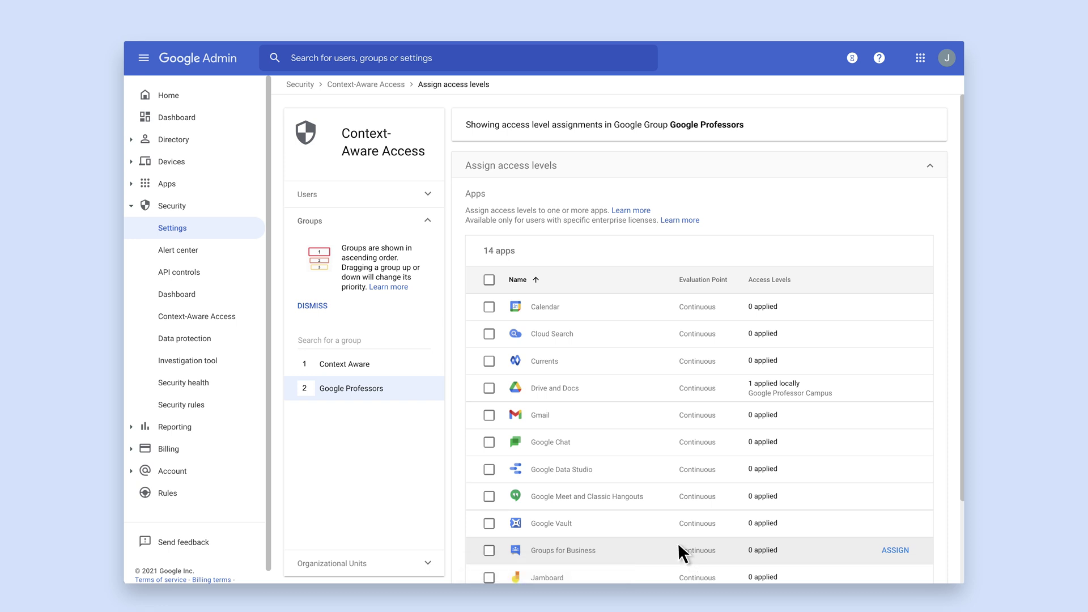
click(383, 85)
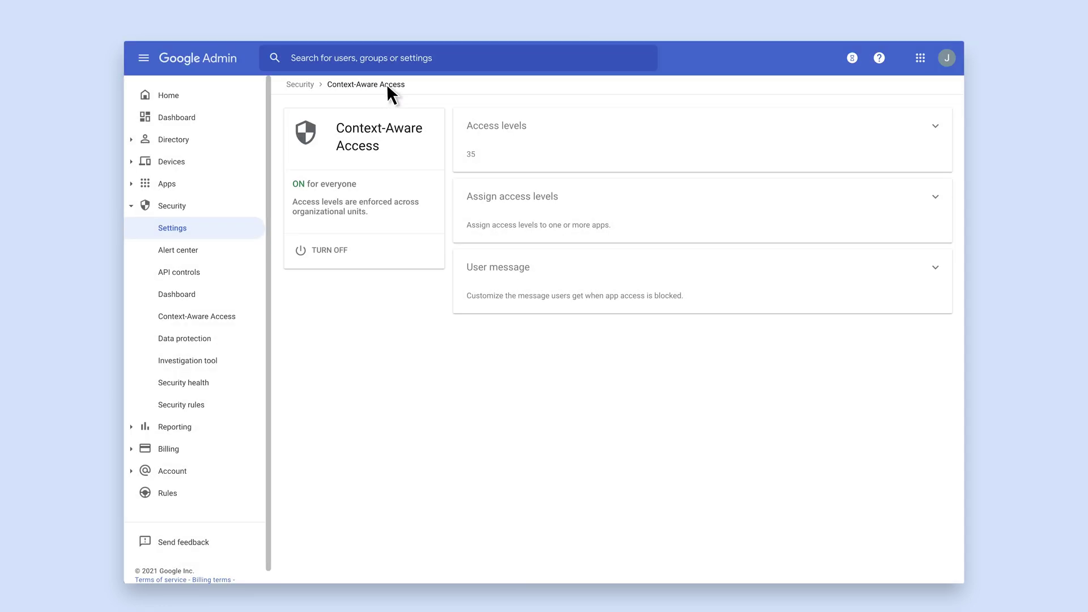
Open the User message card to view the message shown to blocked users.
click(889, 264)
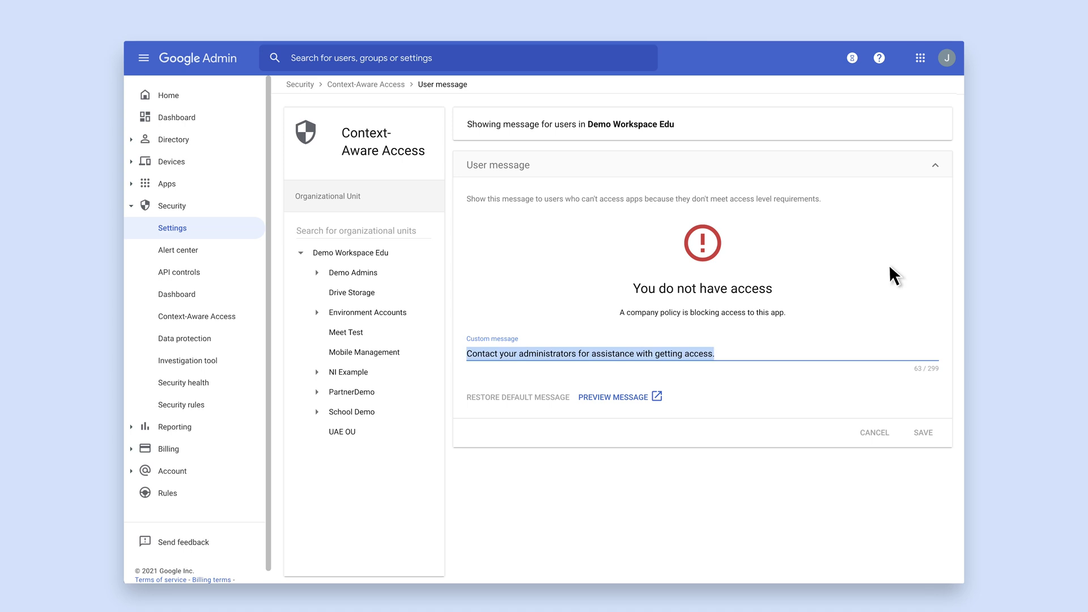
key(End)
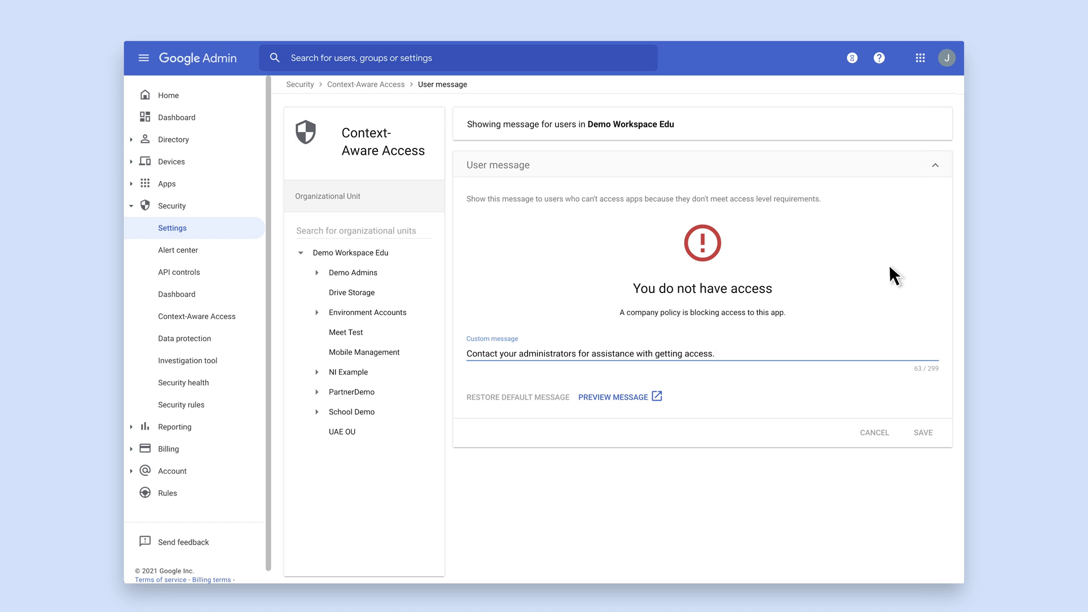
click(200, 466)
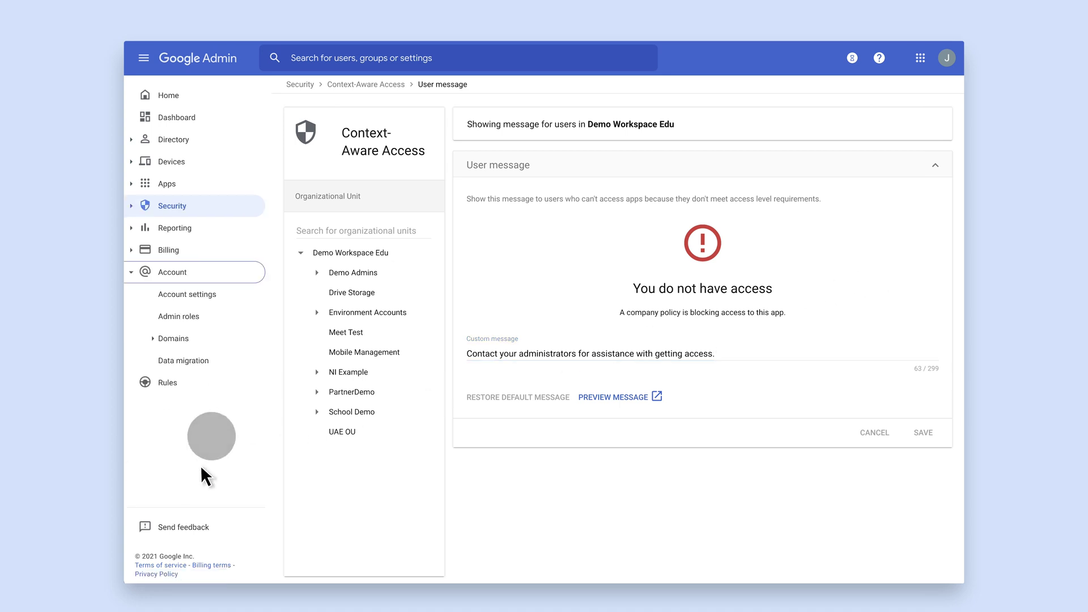
In Account settings > Data regions, set the Google Professors group to United States and save.
click(230, 293)
scroll(960, 228, down, 6)
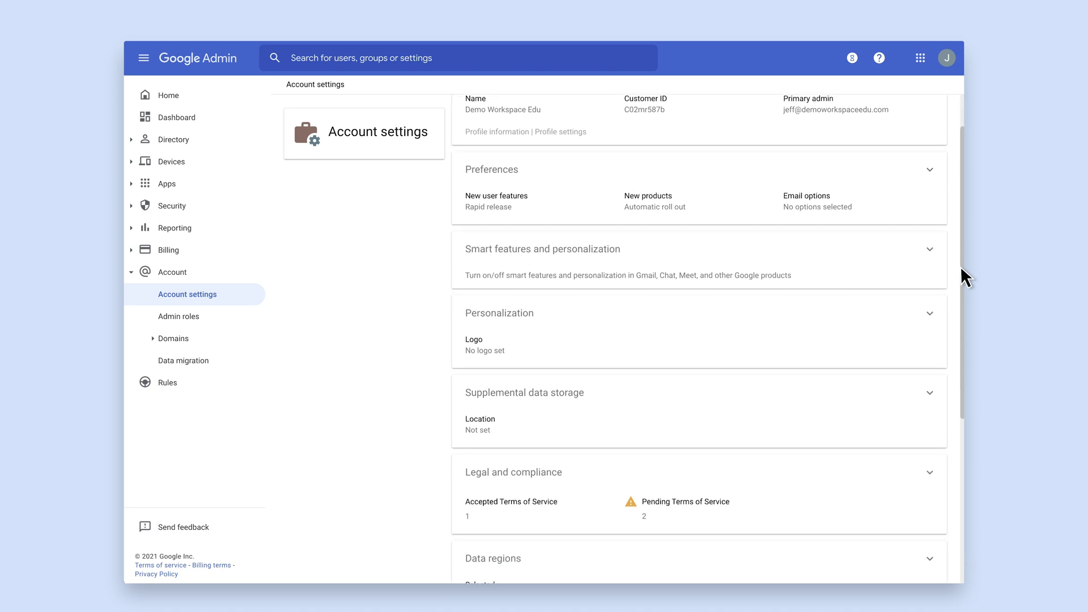
click(895, 271)
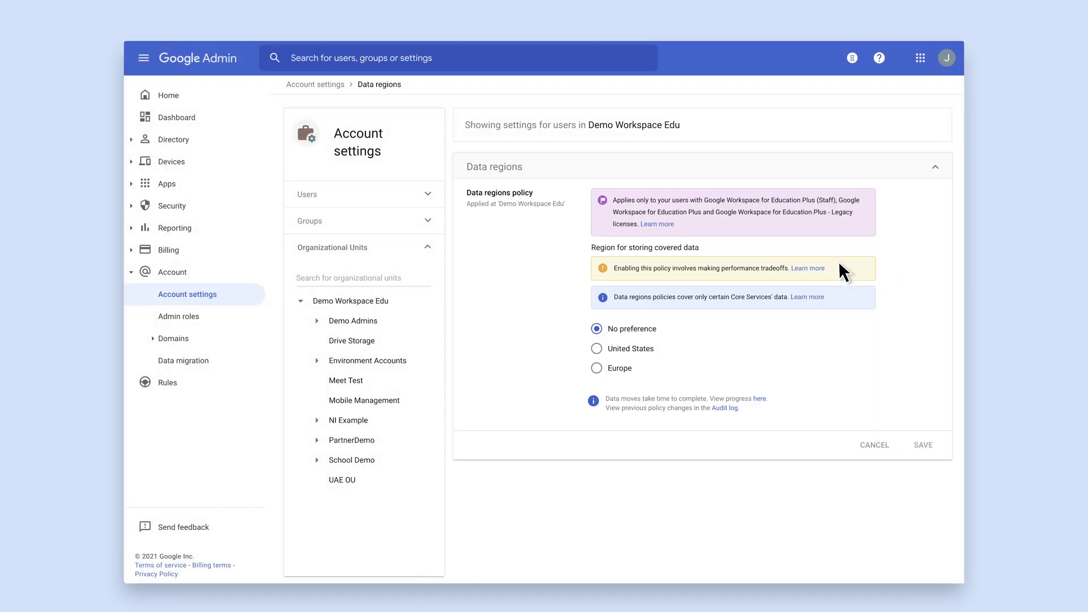
click(385, 215)
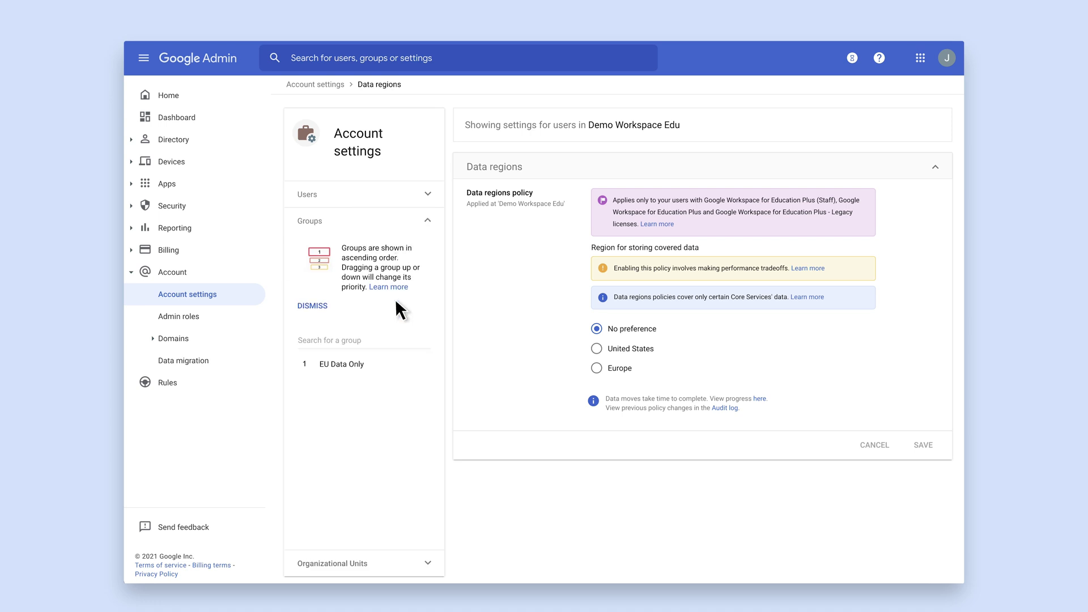
click(392, 321)
text(Google)
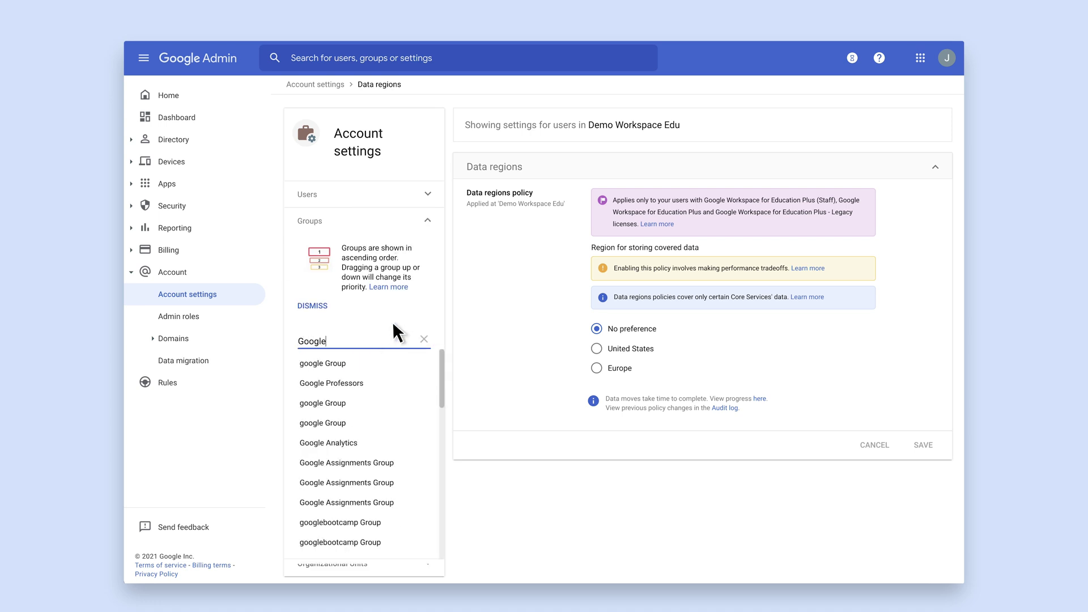
text( Pro)
click(397, 362)
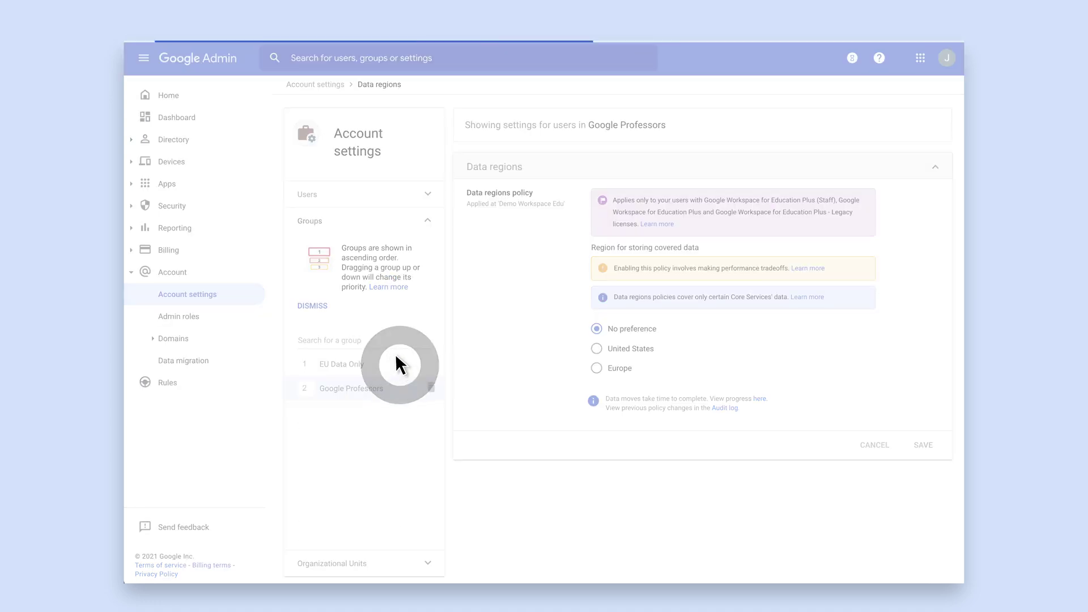
click(596, 349)
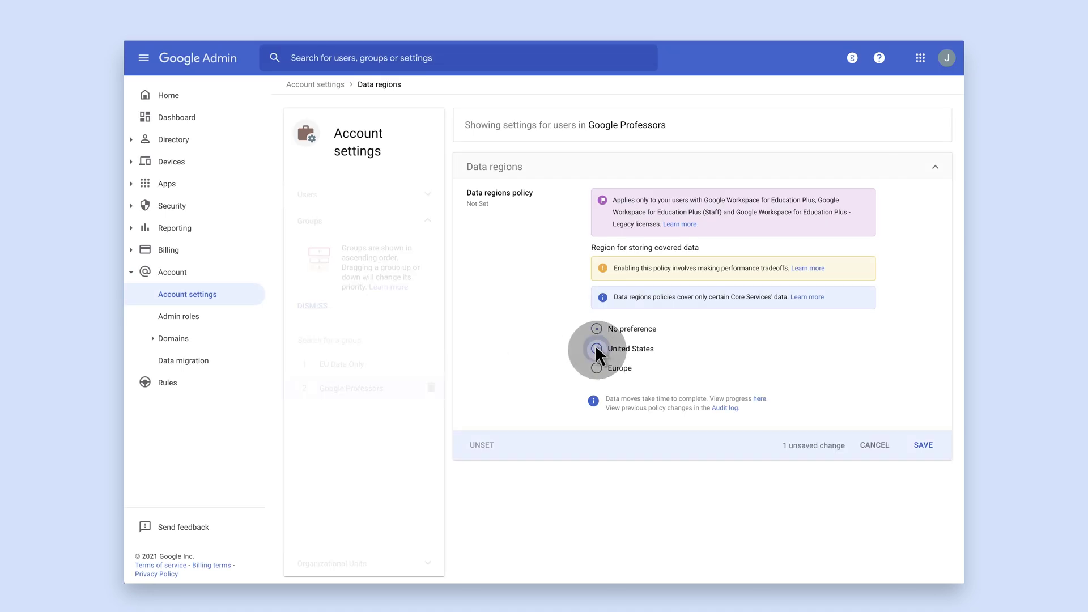
click(924, 445)
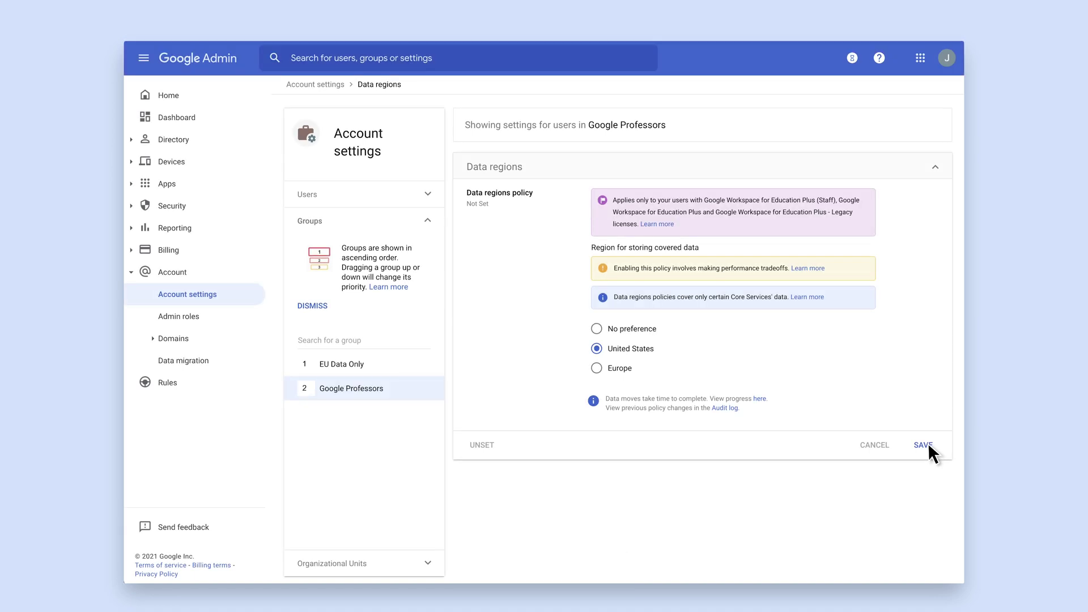
click(214, 225)
Open the Data regions report showing United States at 44% and Europe at 100% compliant.
click(242, 491)
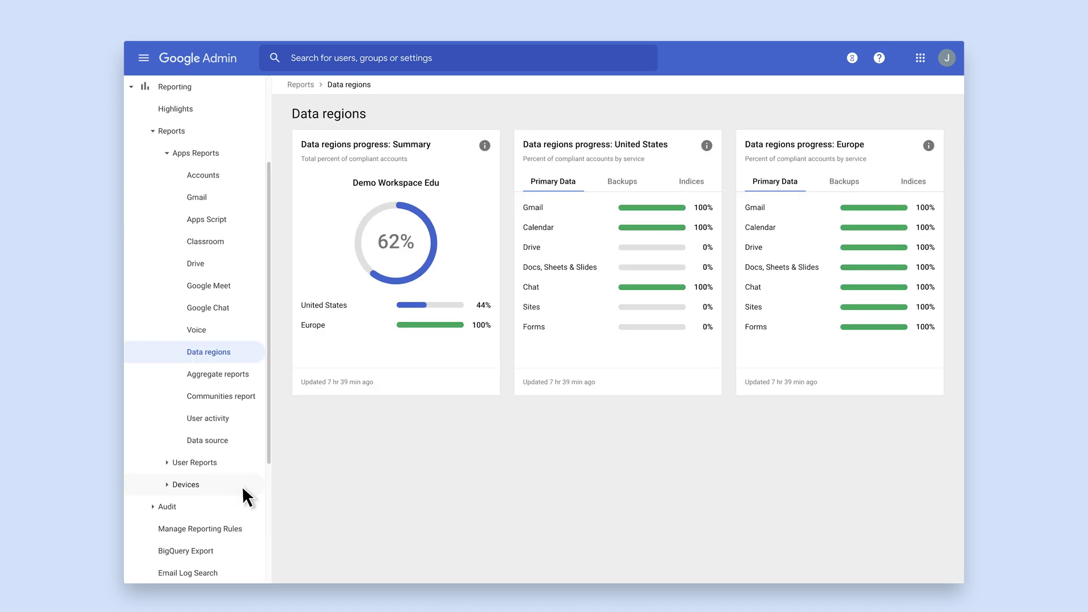